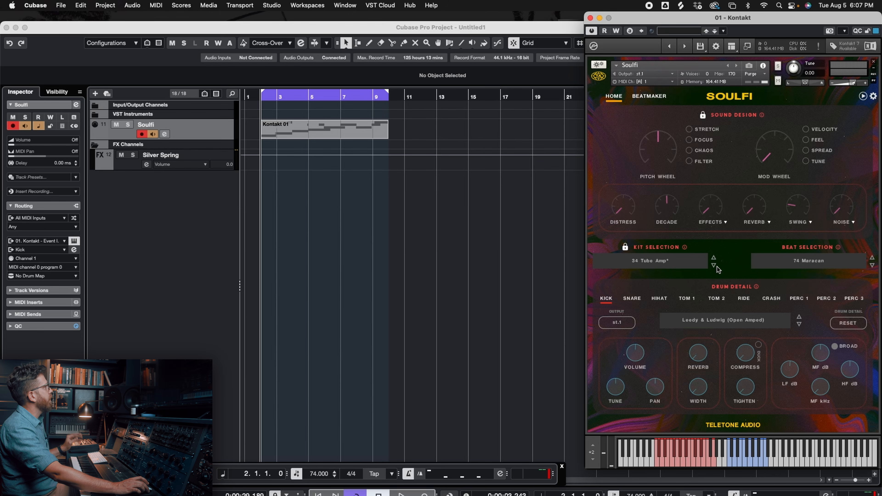
- Open the MixConsole and, during playback, compare the Kick channel with its Tone Architect insert bypassed and active
{"action": "key", "text": "F3"}
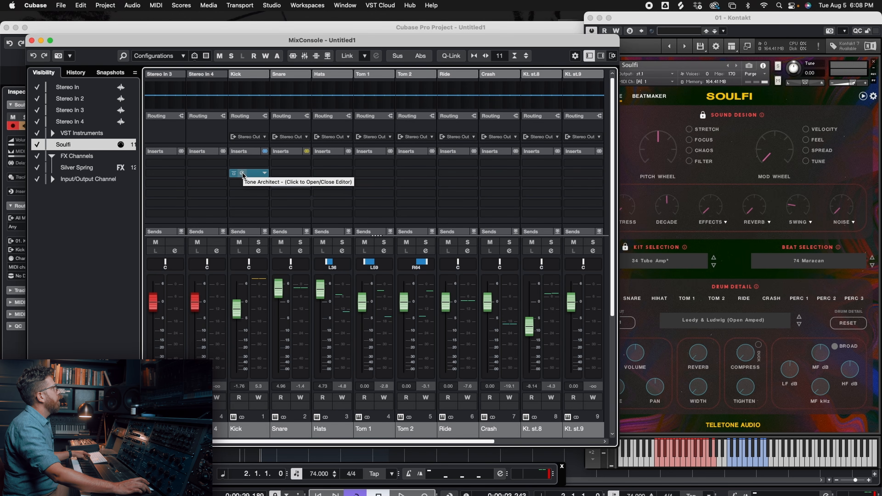
{"action": "key", "text": "space"}
{"action": "left_click", "coordinate": [233, 173]}
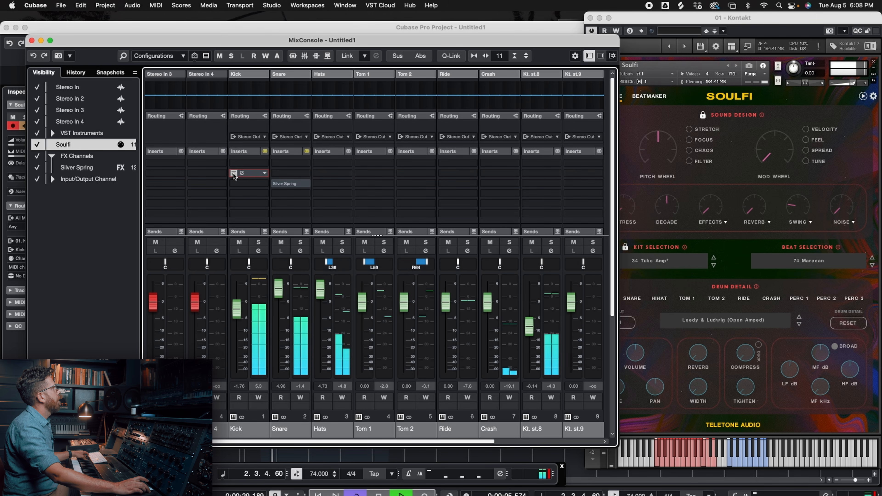
{"action": "left_click", "coordinate": [233, 173]}
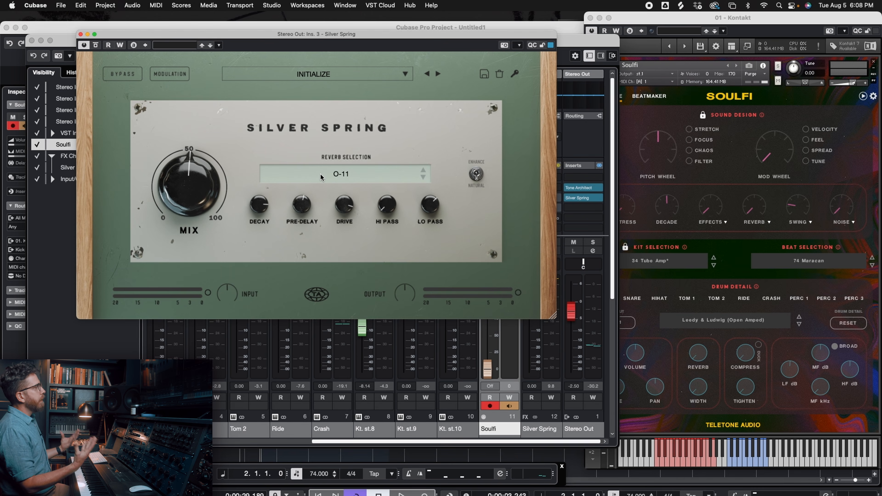
- Browse the reverb list of Silver Spring on Stereo Out and choose 202W from the Ripple category
{"action": "left_click", "coordinate": [321, 173]}
{"action": "scroll", "coordinate": [320, 176], "scroll_direction": "up", "scroll_amount": 5}
{"action": "scroll", "coordinate": [319, 180], "scroll_direction": "up", "scroll_amount": 3}
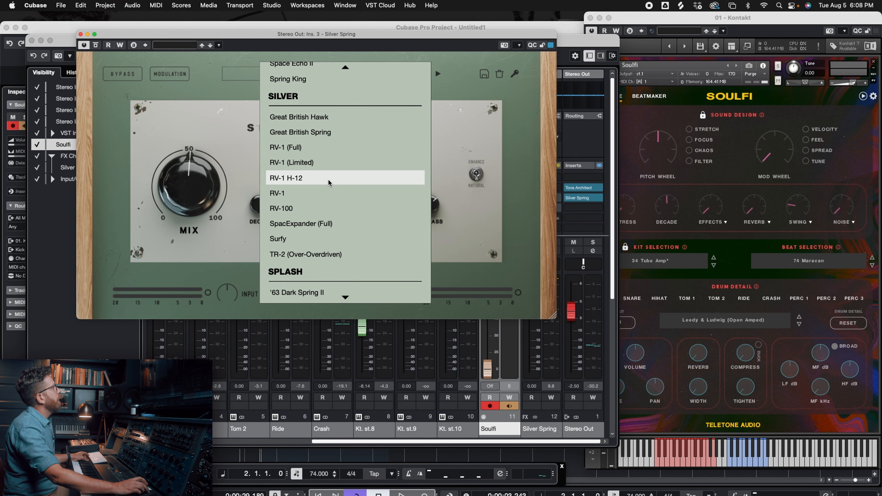
{"action": "scroll", "coordinate": [326, 137], "scroll_direction": "up", "scroll_amount": 6}
{"action": "scroll", "coordinate": [333, 181], "scroll_direction": "down", "scroll_amount": 1}
{"action": "scroll", "coordinate": [339, 268], "scroll_direction": "down", "scroll_amount": 10}
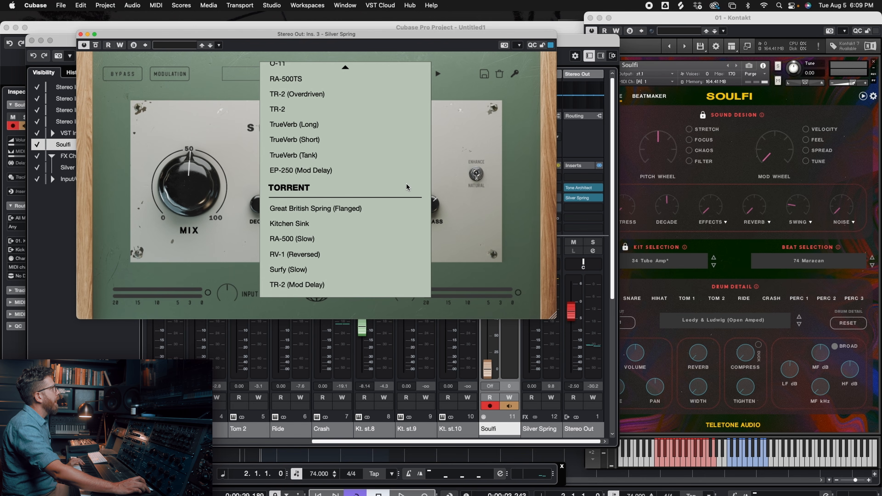
{"action": "scroll", "coordinate": [353, 187], "scroll_direction": "up", "scroll_amount": 14}
{"action": "scroll", "coordinate": [352, 186], "scroll_direction": "up", "scroll_amount": 10}
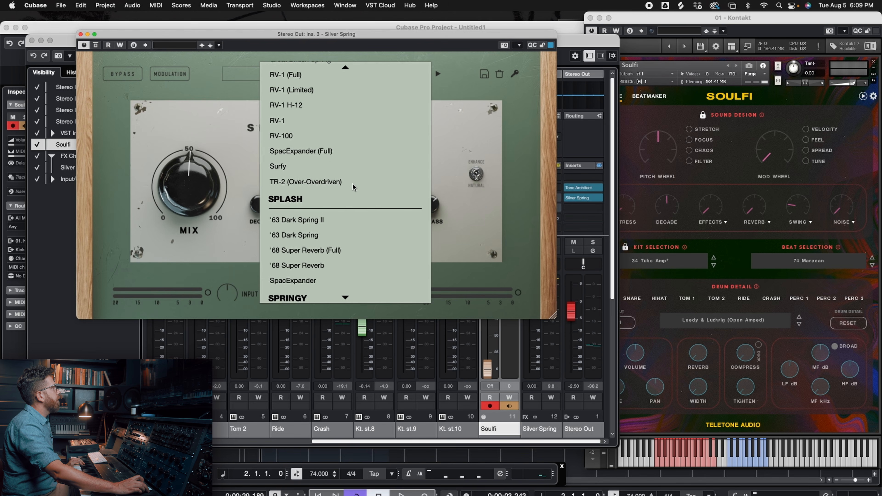
{"action": "scroll", "coordinate": [353, 187], "scroll_direction": "up", "scroll_amount": 7}
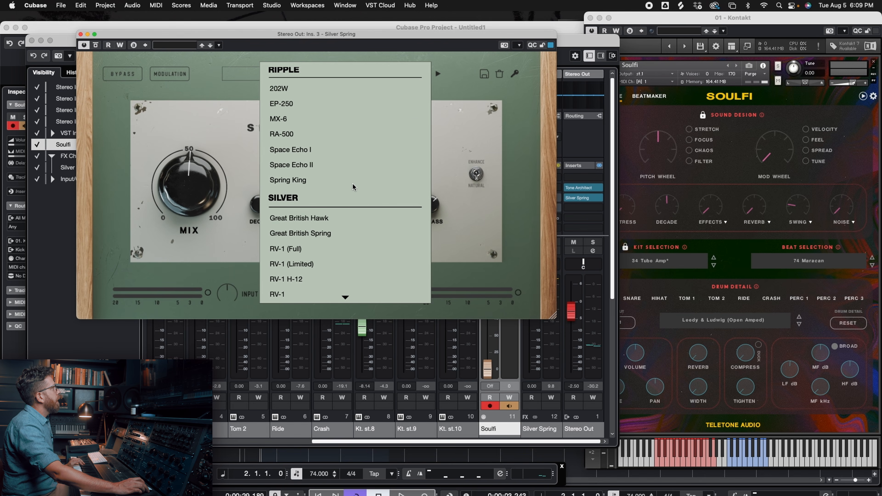
{"action": "left_click", "coordinate": [278, 88]}
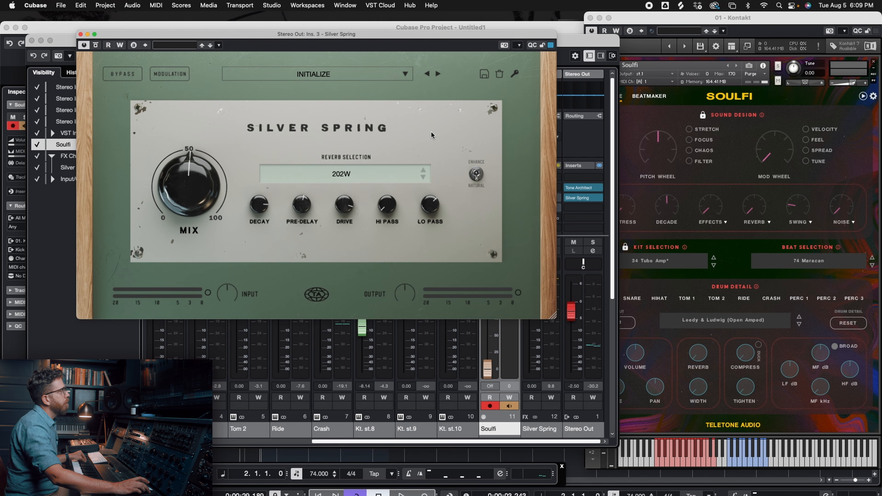
- Adjust the Silver Spring mix to just above 50% during playback, comparing the result with the effect bypassed
{"action": "left_click_drag", "start_coordinate": [204, 171], "coordinate": [203, 185]}
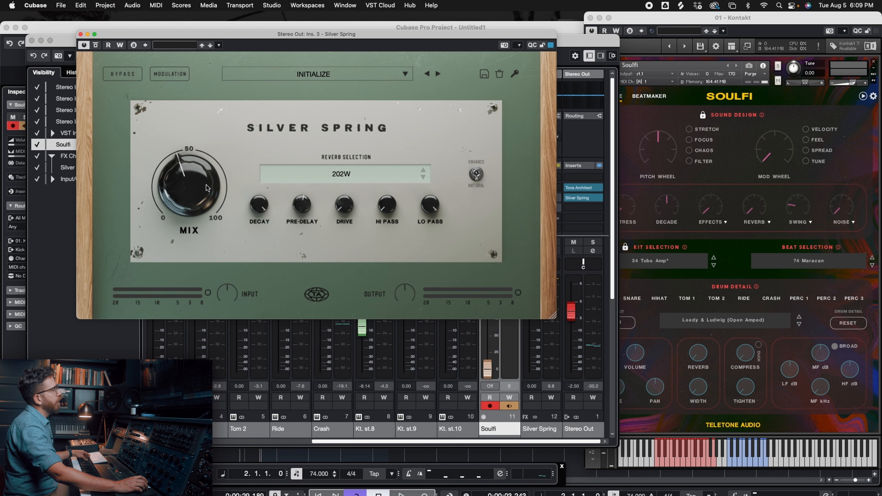
{"action": "key", "text": "space"}
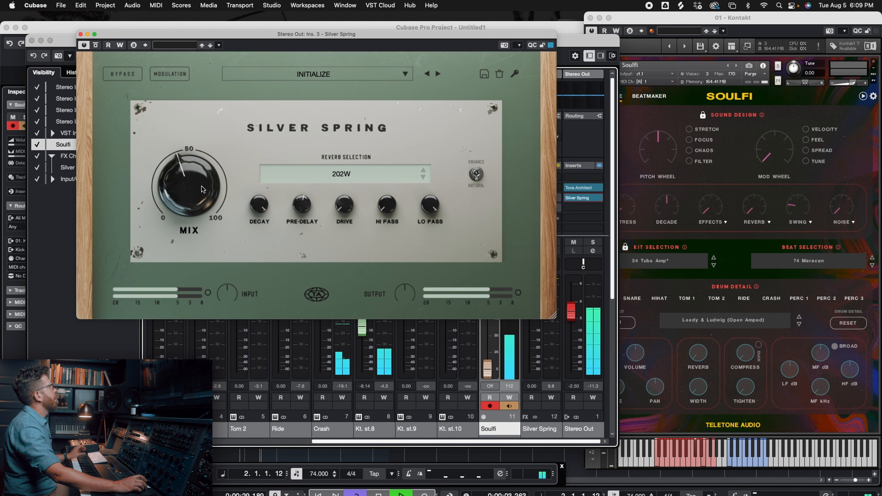
{"action": "left_click_drag", "start_coordinate": [197, 184], "coordinate": [196, 175]}
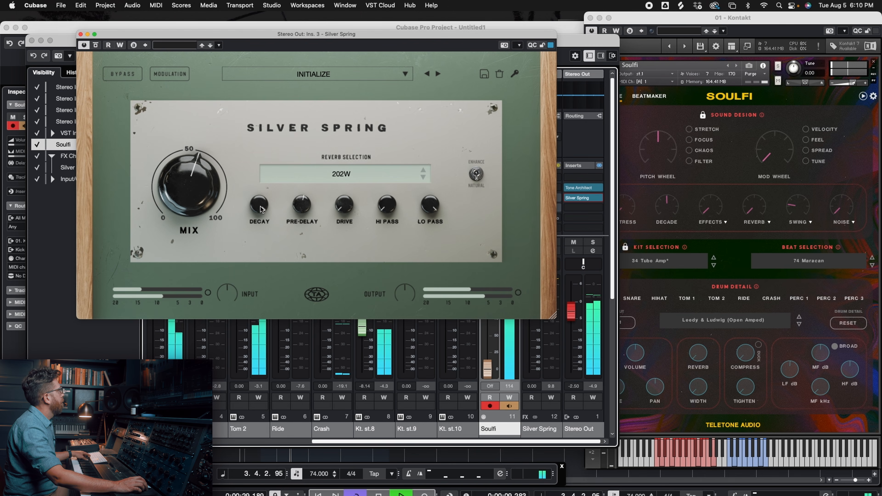
{"action": "left_click_drag", "start_coordinate": [196, 194], "coordinate": [195, 190]}
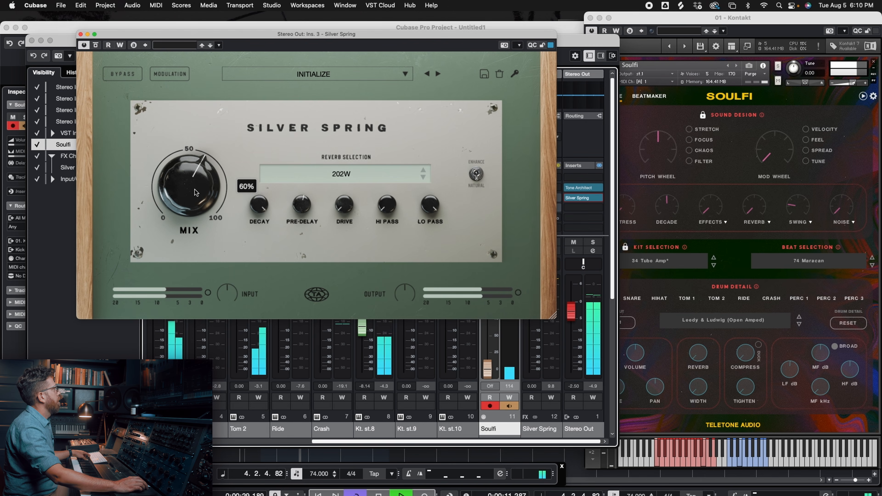
{"action": "left_click", "coordinate": [129, 77]}
{"action": "left_click_drag", "start_coordinate": [199, 175], "coordinate": [206, 177]}
{"action": "left_click_drag", "start_coordinate": [302, 202], "coordinate": [302, 207]}
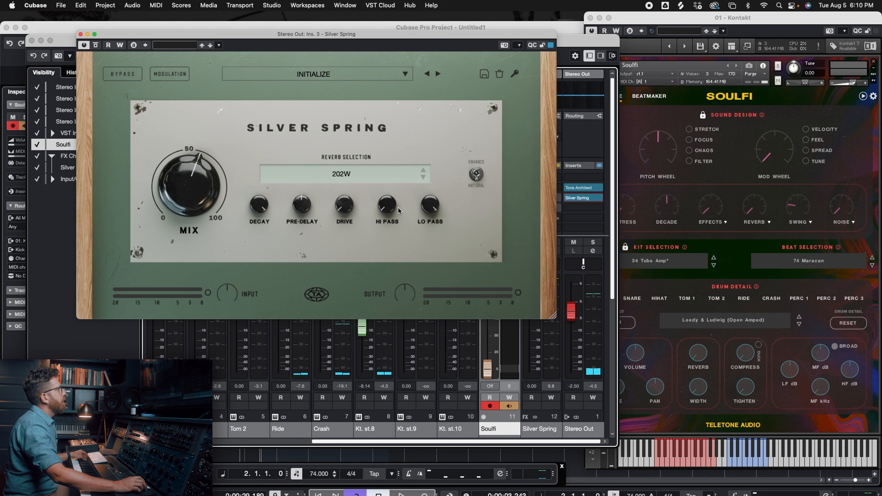
- Raise the hi-pass filter on the 202W reverb and audition the drum loop
{"action": "mouse_move", "coordinate": [392, 202]}
{"action": "left_mouse_down"}
{"action": "mouse_move", "coordinate": [393, 185]}
{"action": "mouse_move", "coordinate": [390, 204]}
{"action": "left_mouse_up"}
{"action": "key", "text": "space"}
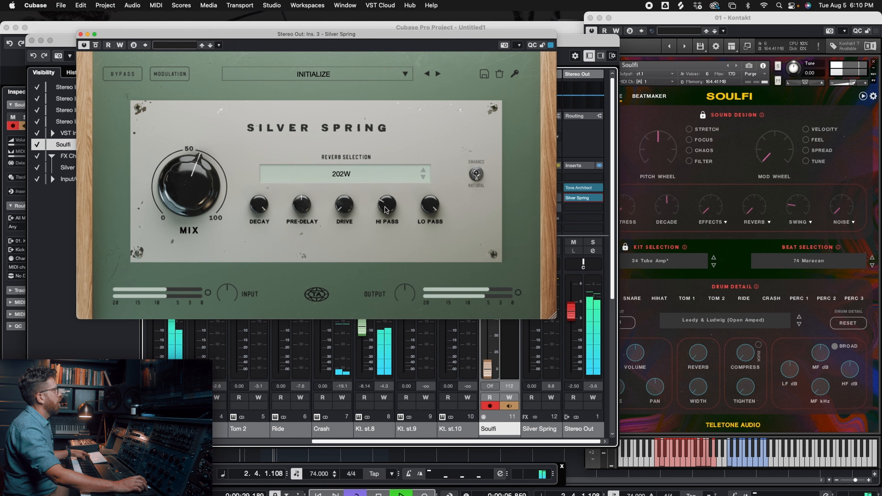
{"action": "key", "text": "space"}
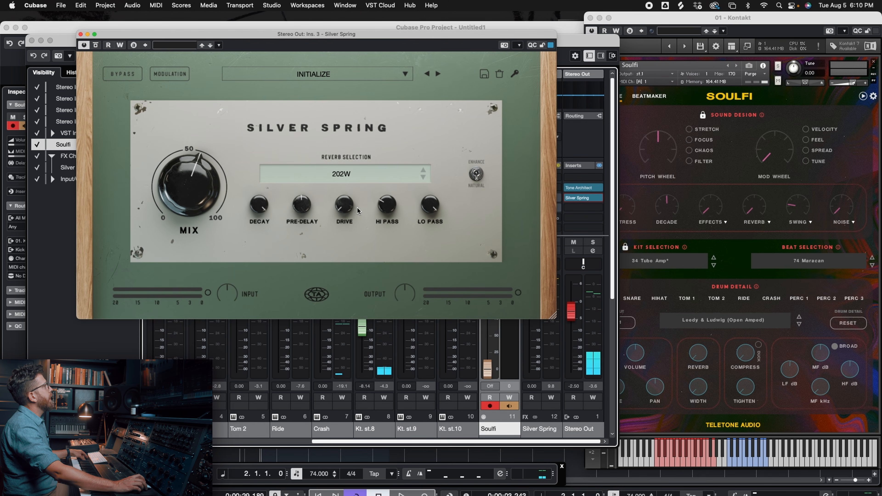
- Raise the drive and lengthen the pre-delay of the 202W reverb while the loop plays
{"action": "key", "text": "space"}
{"action": "left_click_drag", "start_coordinate": [347, 207], "coordinate": [347, 156]}
{"action": "left_click_drag", "start_coordinate": [307, 207], "coordinate": [303, 111]}
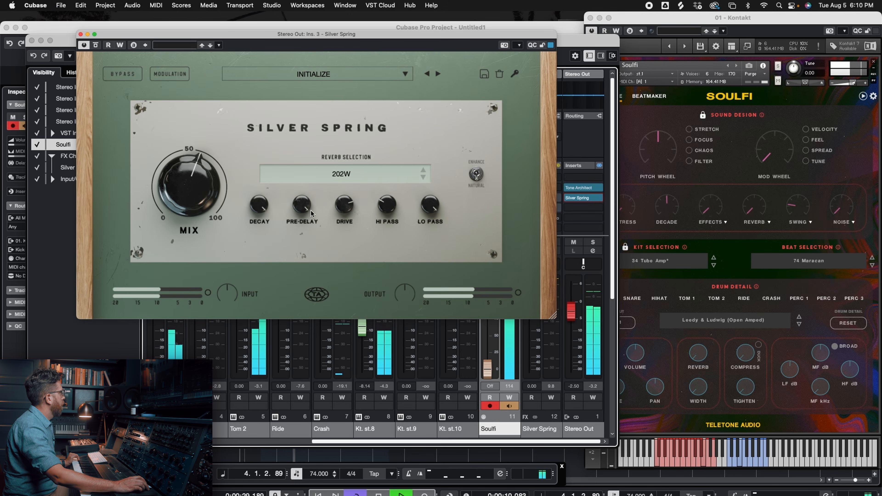
{"action": "left_click_drag", "start_coordinate": [307, 206], "coordinate": [306, 207]}
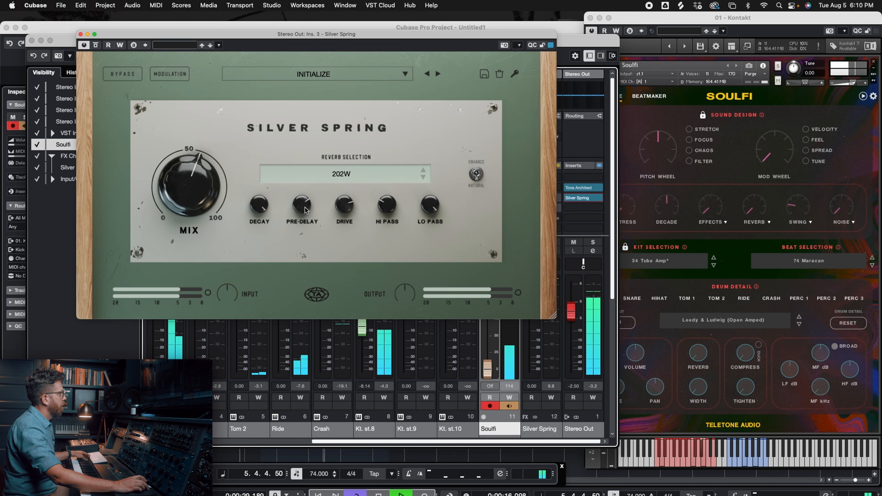
{"action": "key", "text": "space"}
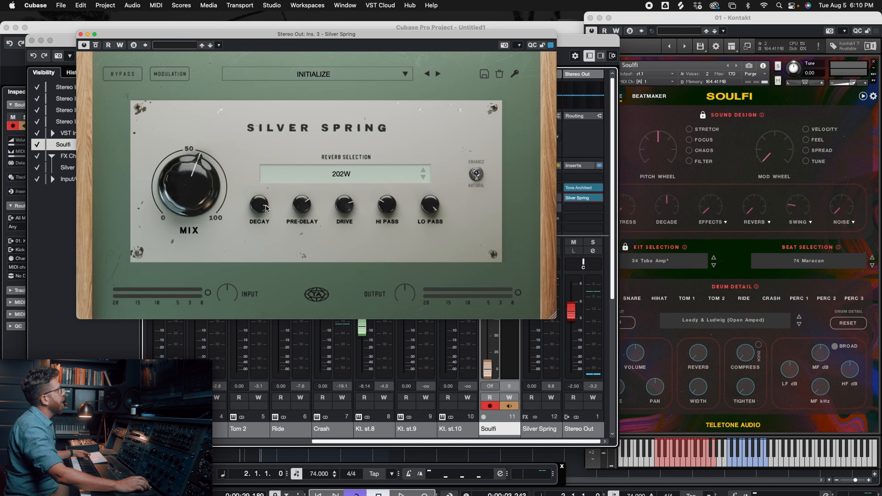
- Shorten the 202W reverb's decay during playback and compare the drums with Silver Spring bypassed and active
{"action": "key", "text": "space"}
{"action": "left_click_drag", "start_coordinate": [260, 204], "coordinate": [265, 205]}
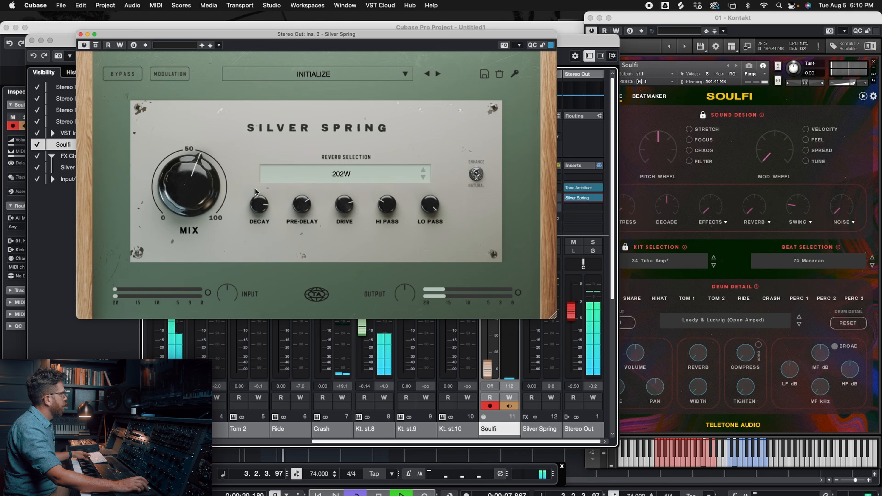
{"action": "left_click", "coordinate": [125, 74]}
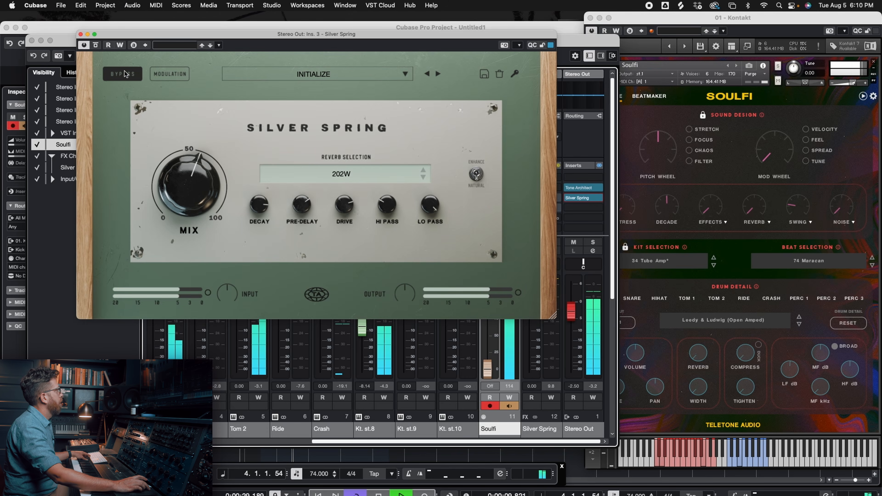
{"action": "left_click", "coordinate": [125, 74]}
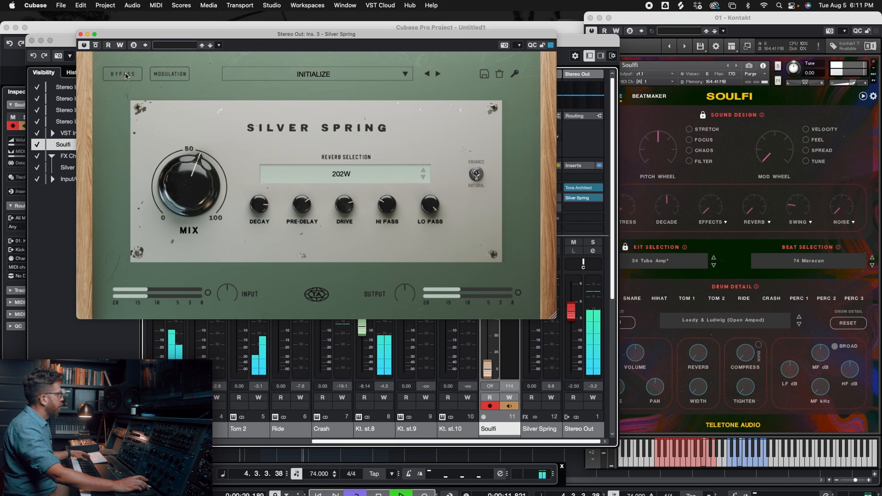
{"action": "key", "text": "space"}
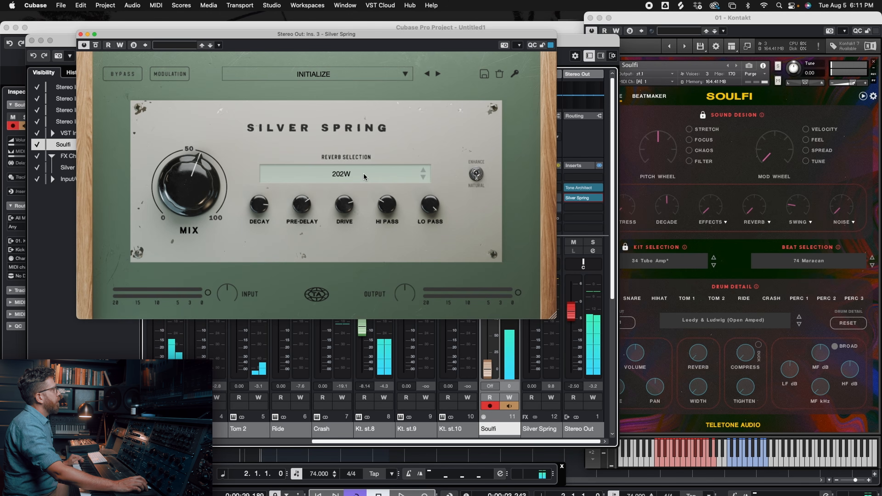
- Switch the reverb to RV-1 (Reversed) and reset decay, pre-delay, drive and hi-pass to their defaults
{"action": "left_click", "coordinate": [346, 176]}
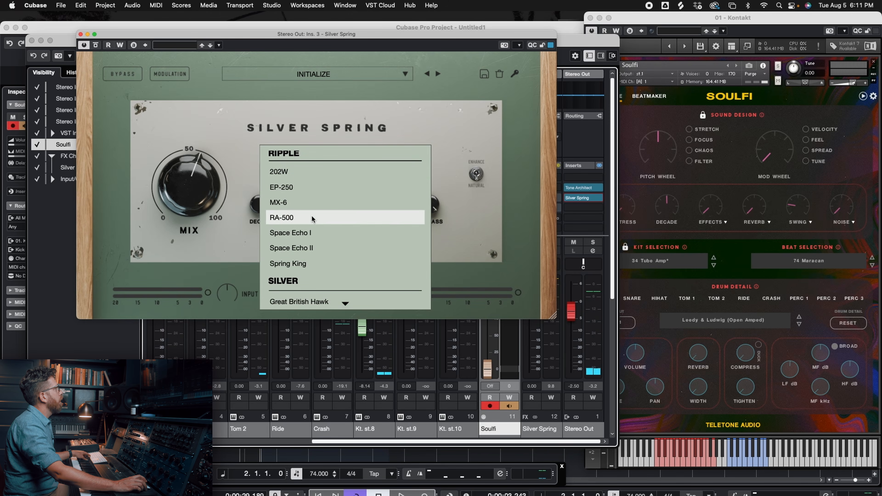
{"action": "left_click", "coordinate": [347, 218]}
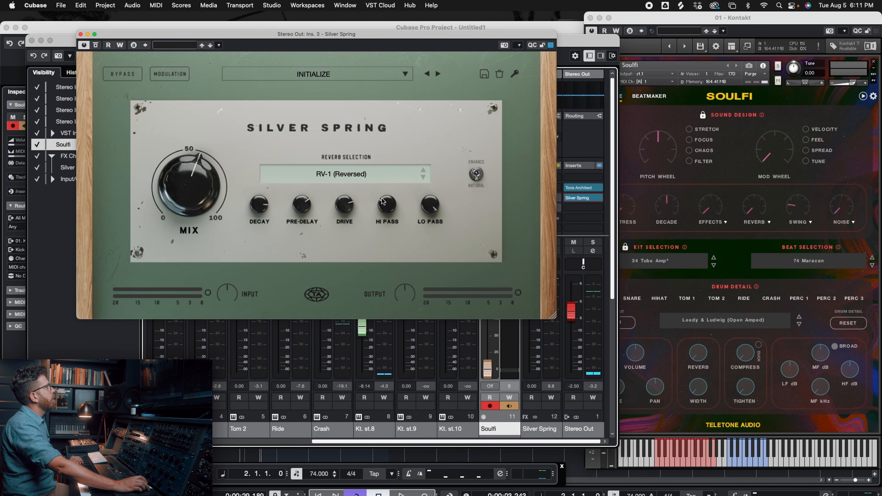
{"action": "left_click_drag", "start_coordinate": [299, 199], "coordinate": [319, 211]}
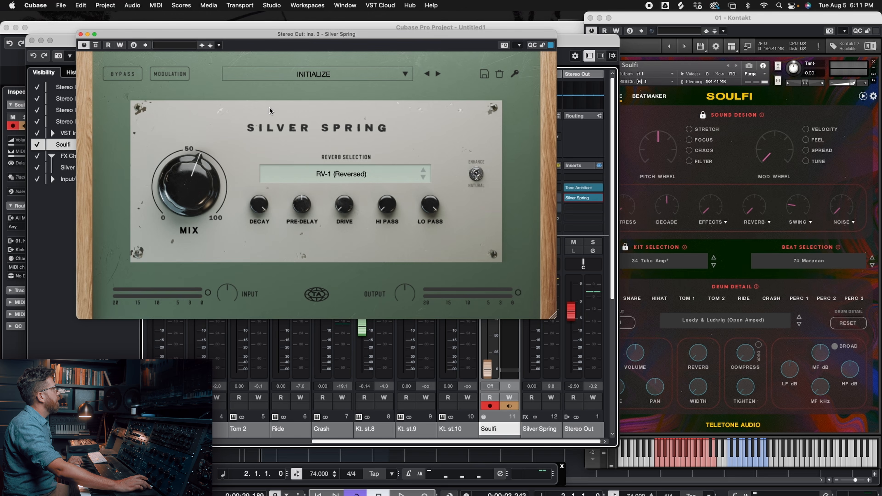
- Set the RV-1 (Reversed) mix to about 60% during playback, shorten the decay and narrow the tone with the hi-pass and lo-pass filters
{"action": "left_click_drag", "start_coordinate": [196, 172], "coordinate": [200, 192]}
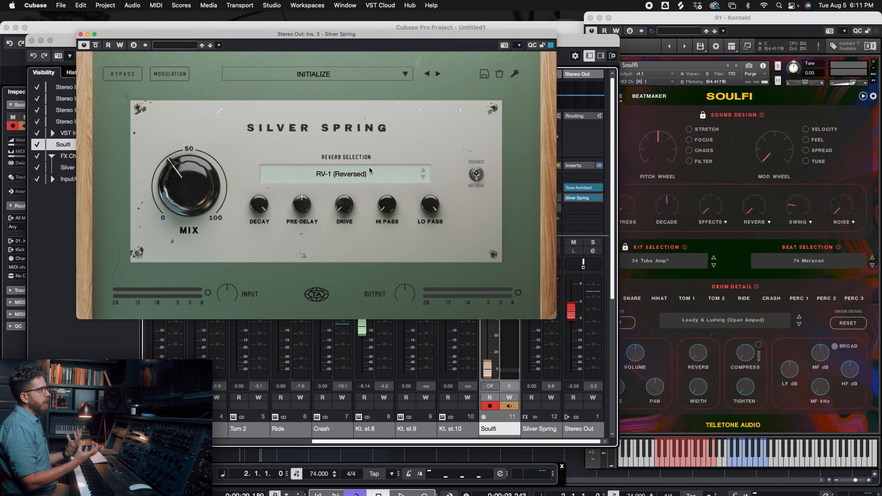
{"action": "key", "text": "space"}
{"action": "left_click_drag", "start_coordinate": [195, 190], "coordinate": [195, 177]}
{"action": "left_click_drag", "start_coordinate": [266, 202], "coordinate": [267, 215]}
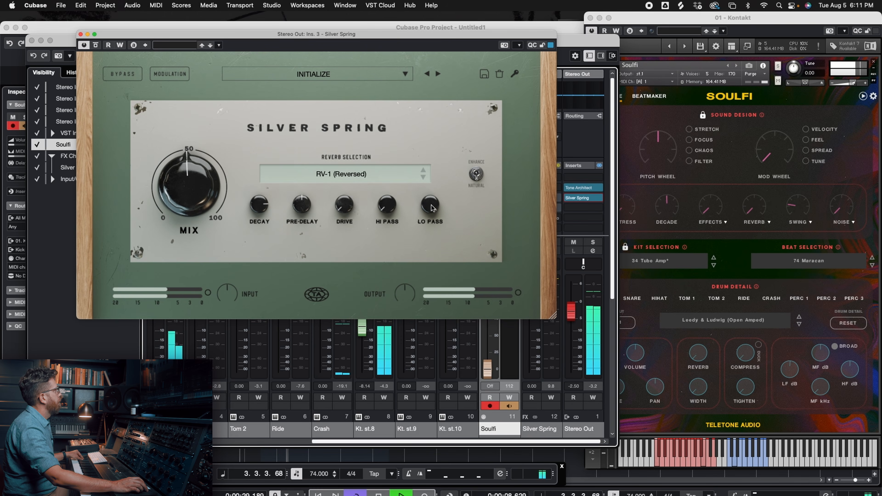
{"action": "left_click_drag", "start_coordinate": [432, 208], "coordinate": [390, 194]}
{"action": "left_click_drag", "start_coordinate": [188, 187], "coordinate": [189, 182]}
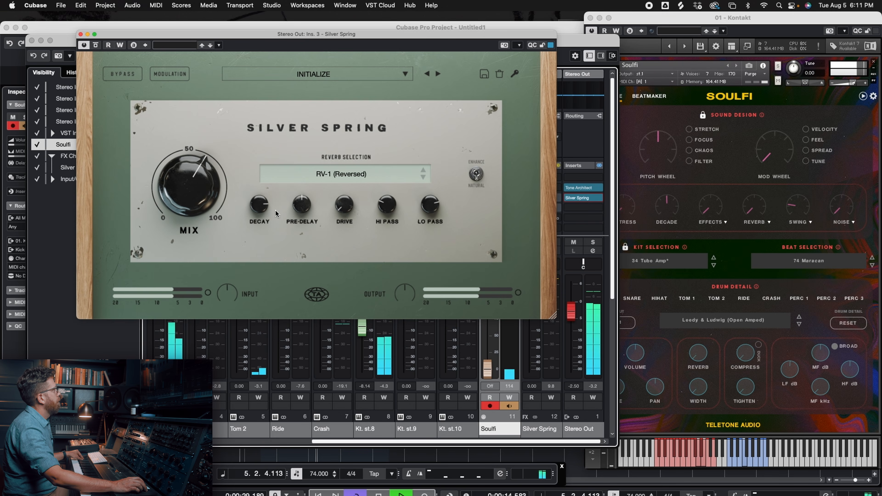
- Raise the drive and lengthen the pre-delay of the RV-1 (Reversed) reverb, then stop playback
{"action": "left_click_drag", "start_coordinate": [341, 211], "coordinate": [342, 154]}
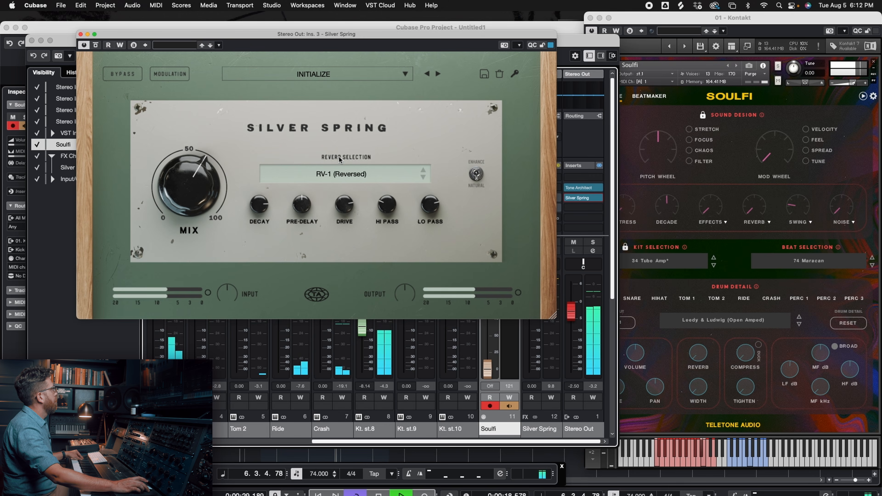
{"action": "left_click_drag", "start_coordinate": [295, 210], "coordinate": [298, 105]}
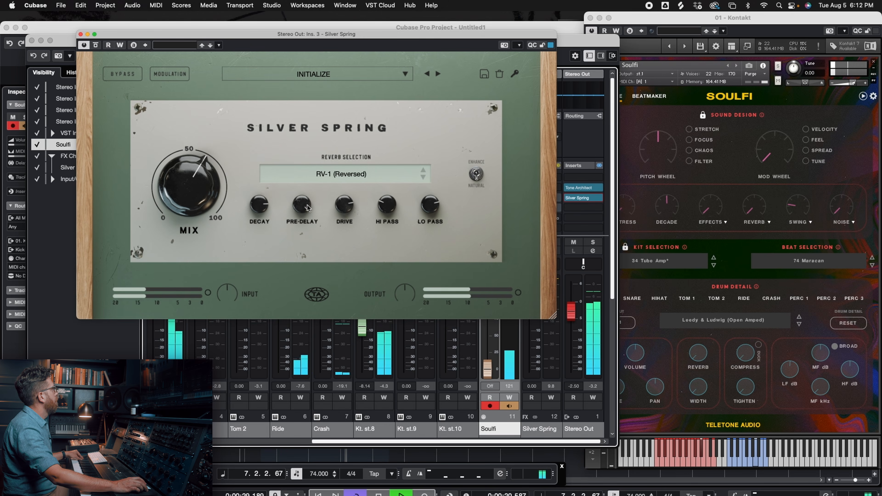
{"action": "left_click_drag", "start_coordinate": [306, 214], "coordinate": [305, 207]}
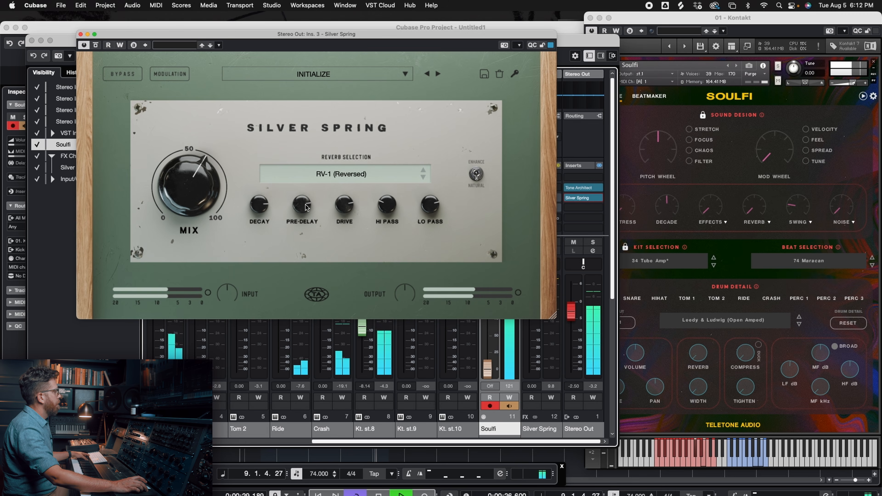
{"action": "key", "text": "space"}
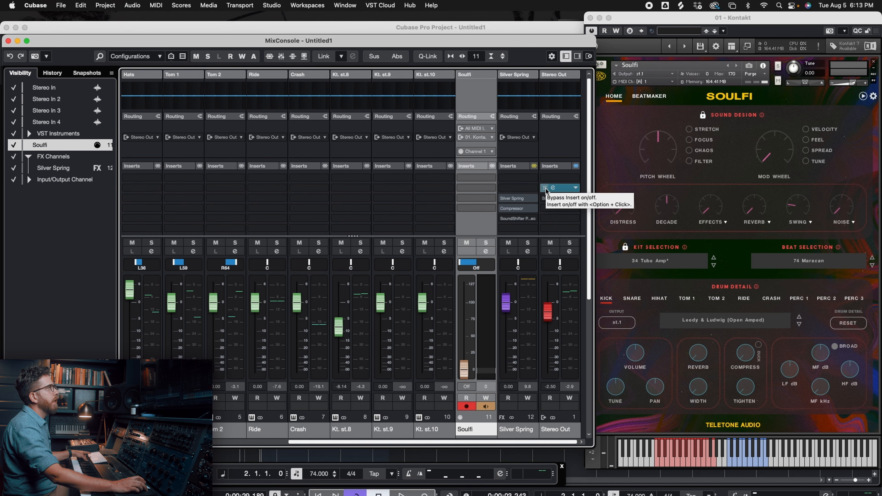
- Play the loop and compare the Stereo Out with its Tone Architect insert bypassed and active
{"action": "key", "text": "space"}
{"action": "left_click", "coordinate": [545, 187]}
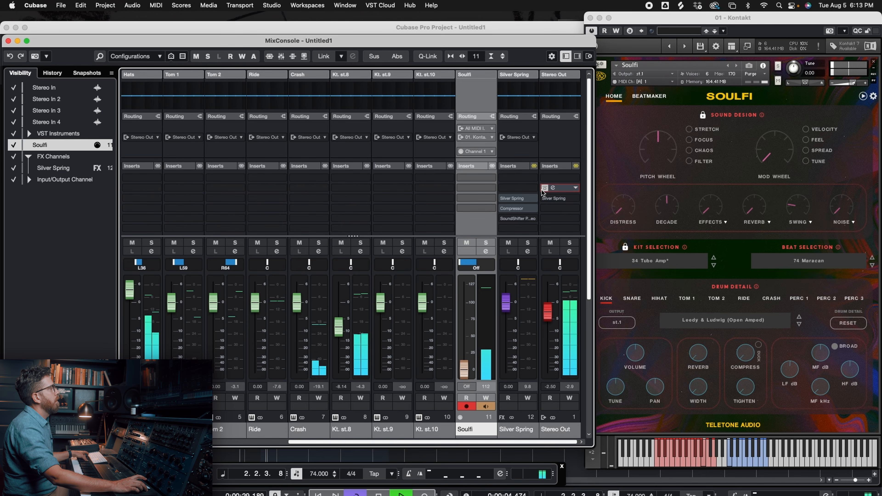
{"action": "left_click", "coordinate": [545, 188]}
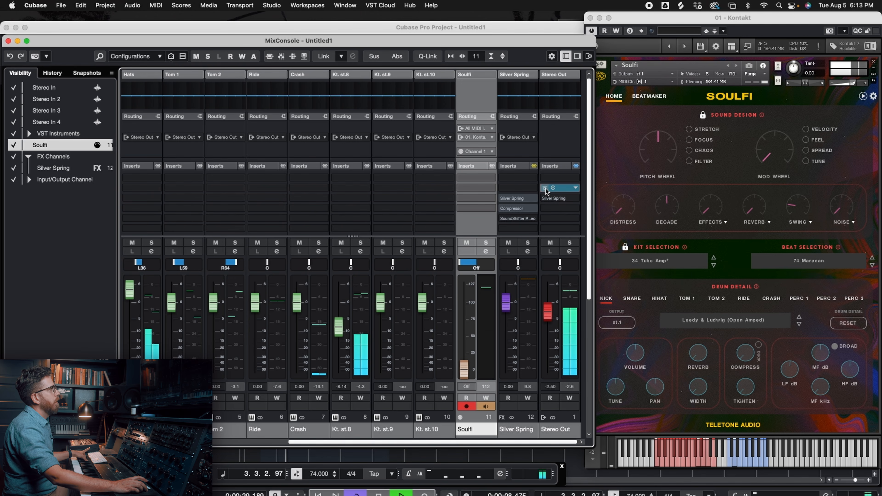
{"action": "key", "text": "space"}
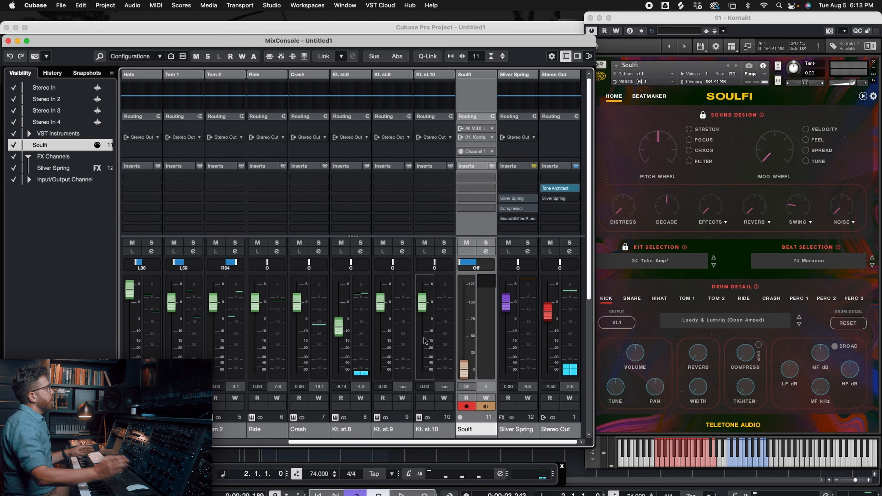
- Check the output assignments of the snare, kick, hi-hat, Perc 1 and Perc 2 in Soulfi's drum detail section
{"action": "left_click", "coordinate": [710, 19]}
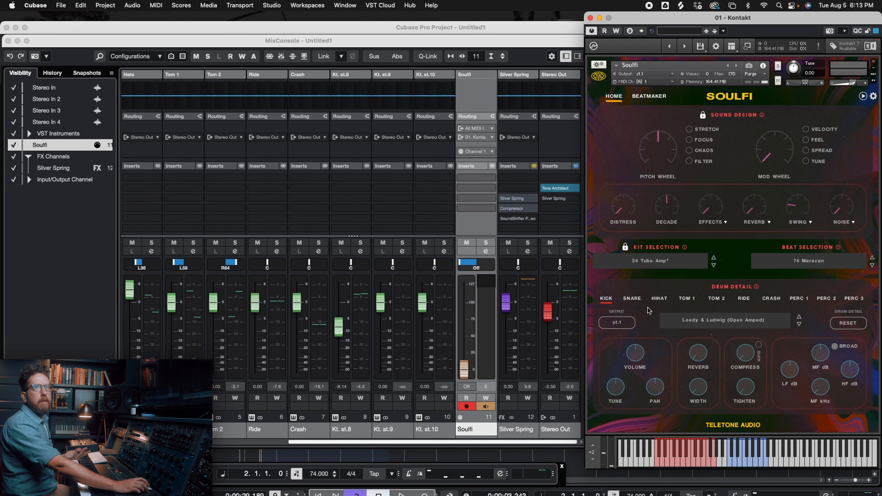
{"action": "left_click", "coordinate": [633, 299]}
{"action": "left_click", "coordinate": [608, 301]}
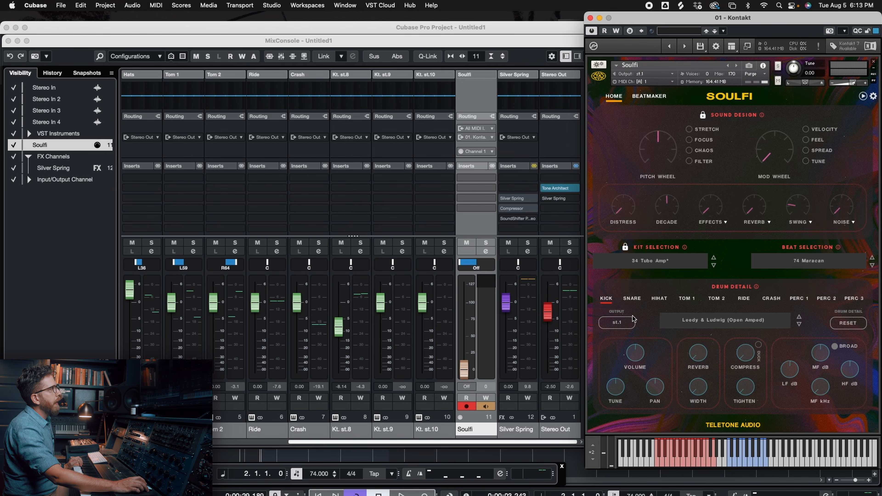
{"action": "left_click", "coordinate": [631, 300]}
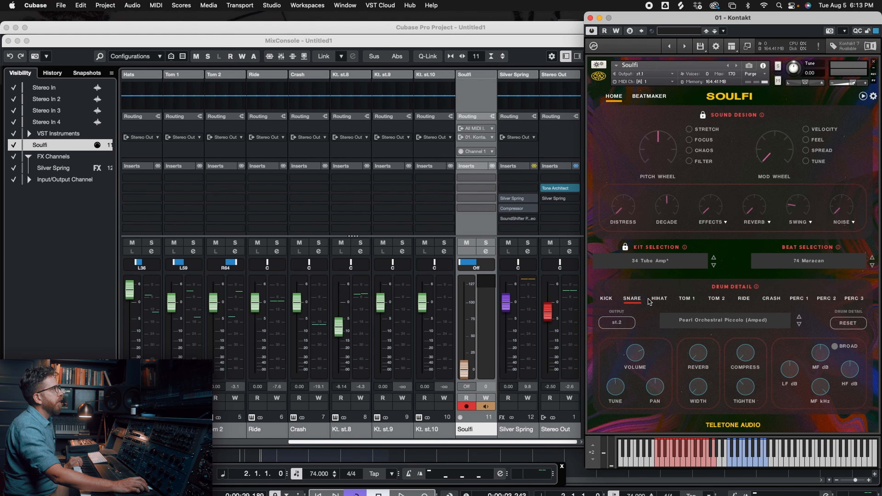
{"action": "left_click", "coordinate": [659, 300]}
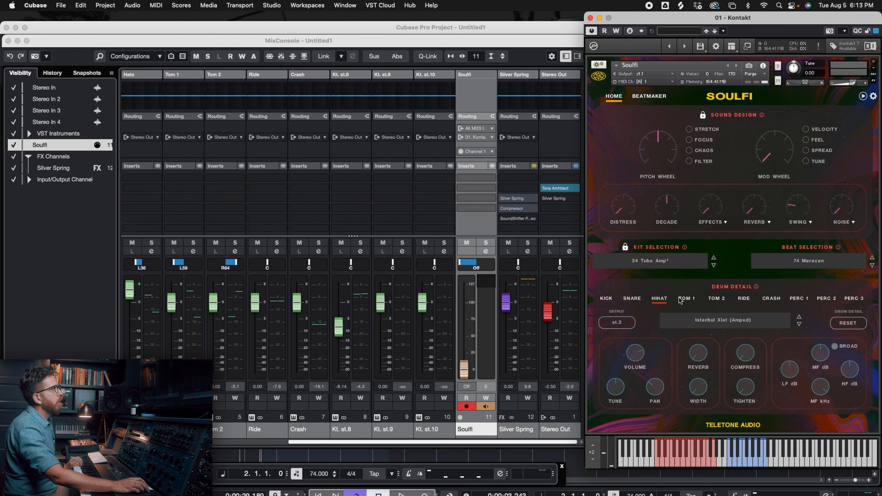
{"action": "left_click", "coordinate": [802, 299]}
{"action": "left_click", "coordinate": [827, 299]}
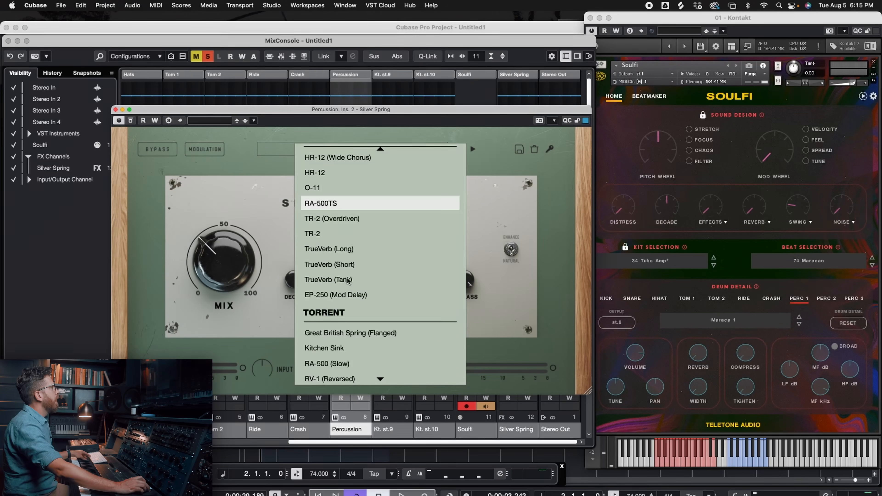
- Load the Great British Hawk reverb in the Percussion channel's Silver Spring insert and turn off the channel's solo
{"action": "scroll", "coordinate": [348, 279], "scroll_direction": "up", "scroll_amount": 5}
{"action": "scroll", "coordinate": [348, 280], "scroll_direction": "up", "scroll_amount": 10}
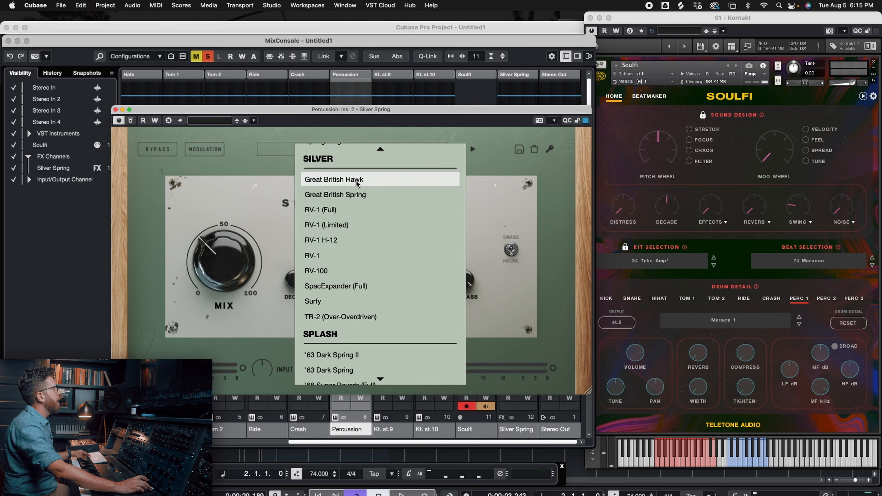
{"action": "left_click", "coordinate": [356, 179]}
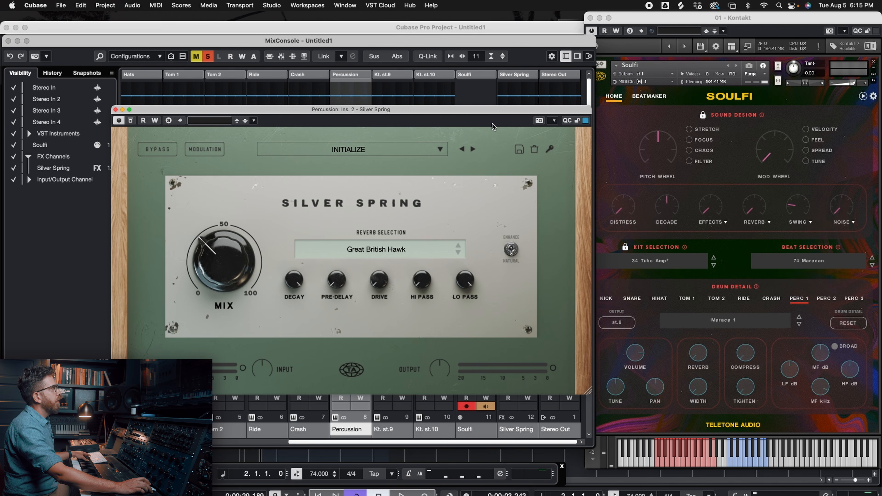
{"action": "left_click_drag", "start_coordinate": [485, 113], "coordinate": [553, 277]}
{"action": "left_click", "coordinate": [361, 243]}
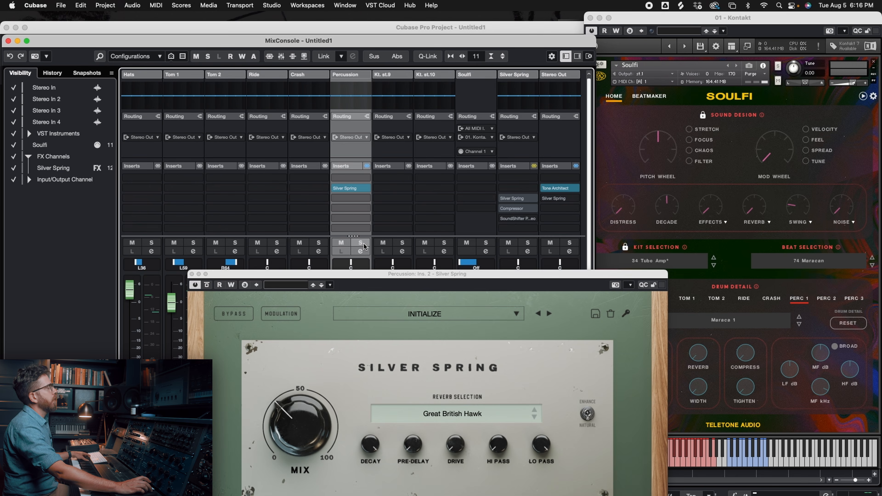
{"action": "left_click_drag", "start_coordinate": [446, 278], "coordinate": [413, 122]}
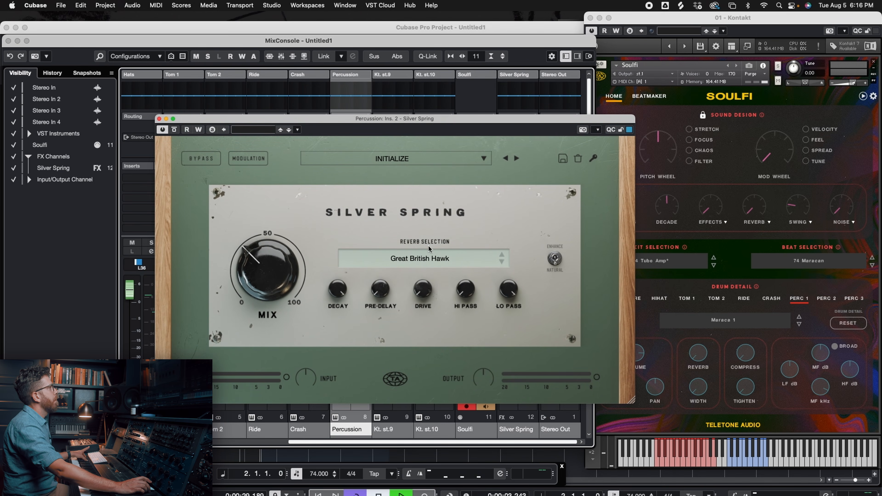
- Play the full loop and raise the Percussion channel's fader to about -0.33 dB
{"action": "key", "text": "space"}
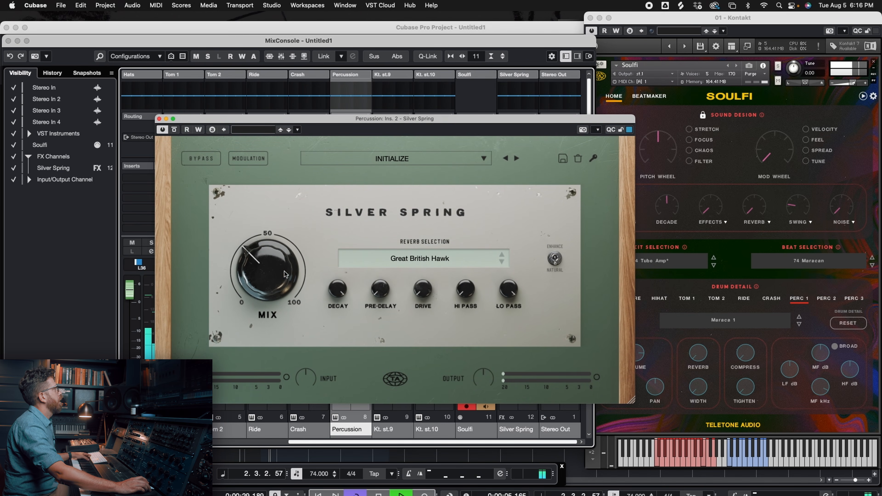
{"action": "left_click_drag", "start_coordinate": [275, 124], "coordinate": [278, 344]}
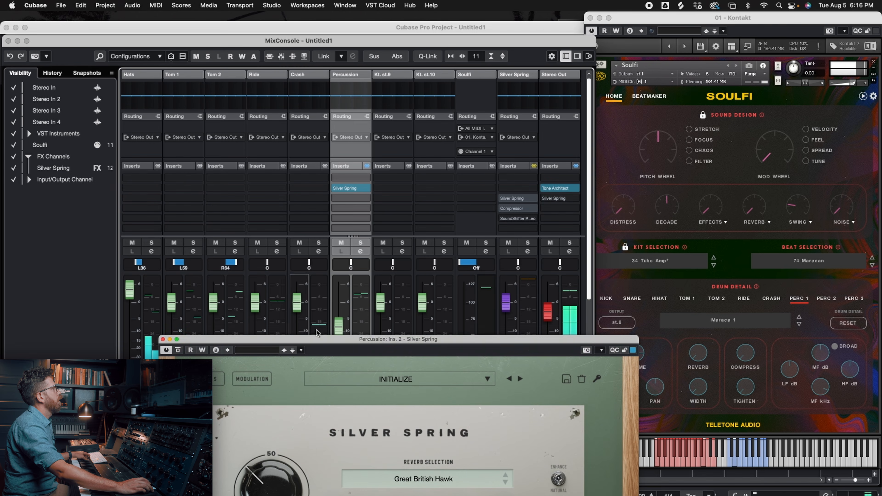
{"action": "left_click_drag", "start_coordinate": [338, 327], "coordinate": [340, 307]}
{"action": "left_click_drag", "start_coordinate": [351, 339], "coordinate": [341, 97]}
- Raise the Great British Hawk mix above 50%, increase the drive during playback and stop the loop
{"action": "left_click_drag", "start_coordinate": [264, 243], "coordinate": [271, 221]}
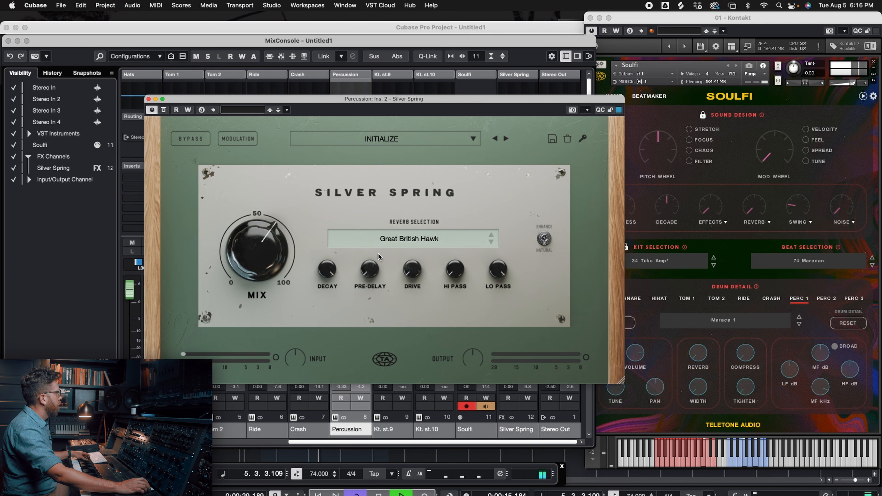
{"action": "left_click_drag", "start_coordinate": [415, 271], "coordinate": [412, 252]}
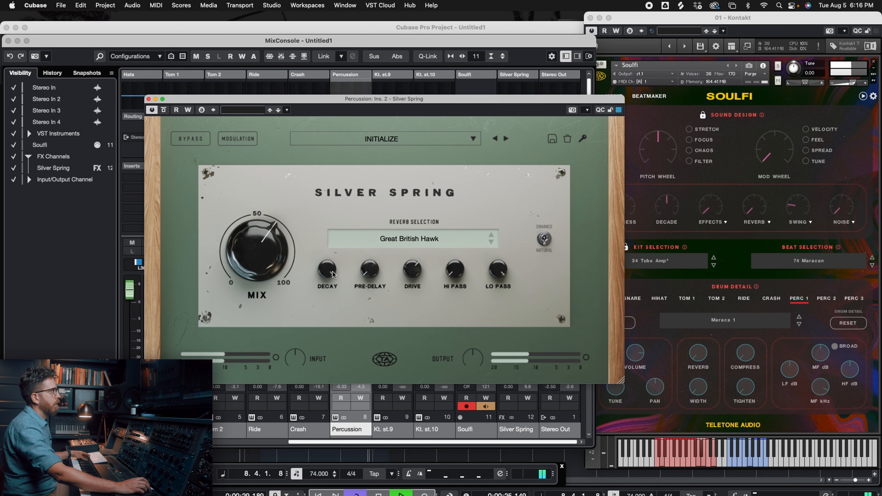
{"action": "key", "text": "space"}
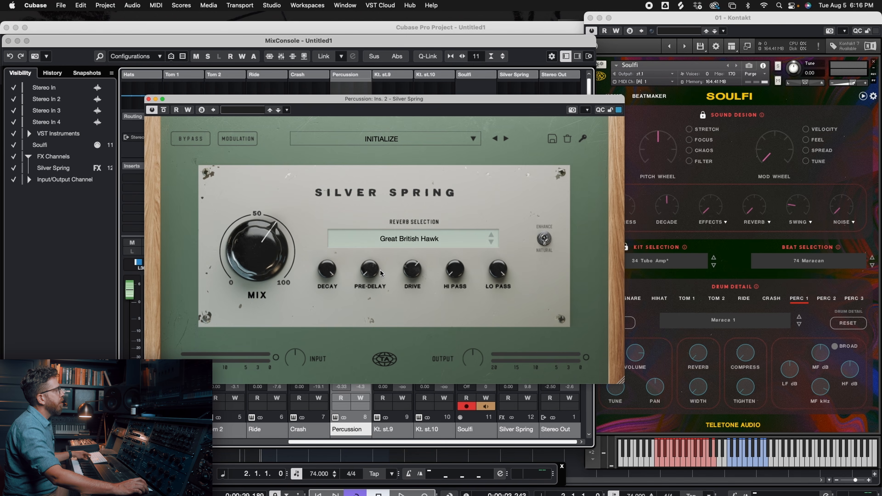
- Switch the Percussion channel's Silver Spring reverb to Surfy and start playback
{"action": "left_click", "coordinate": [418, 238]}
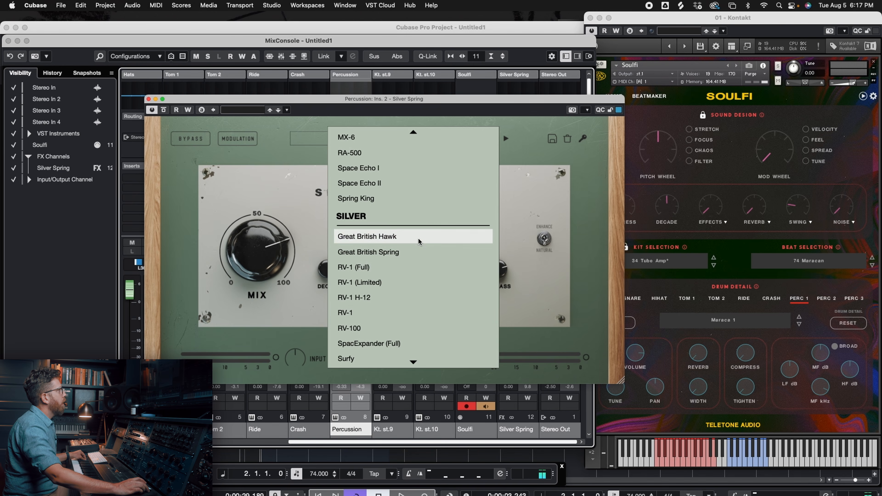
{"action": "scroll", "coordinate": [385, 268], "scroll_direction": "down", "scroll_amount": 2}
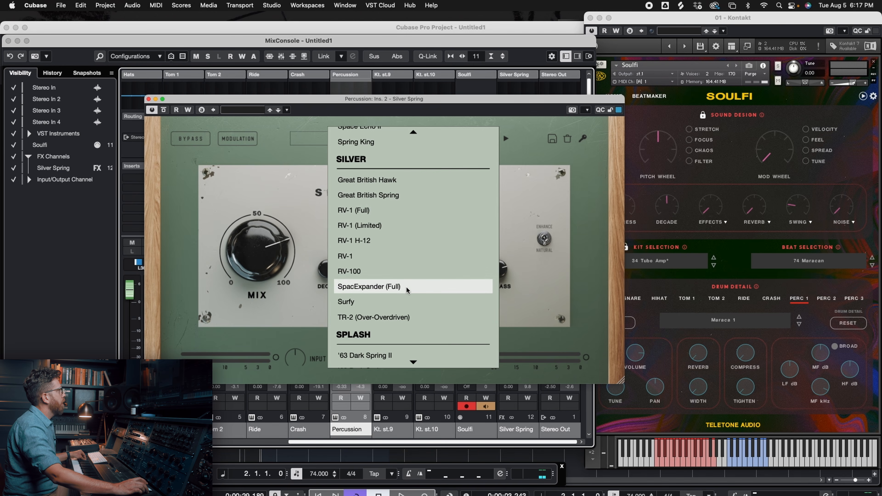
{"action": "left_click", "coordinate": [382, 301]}
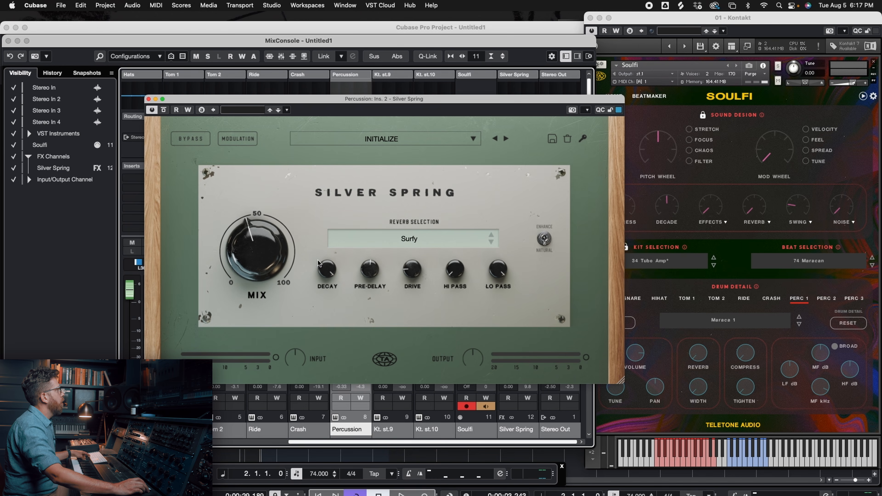
{"action": "key", "text": "space"}
- Raise the Surfy reverb's mix and adjust its lo-pass filter, restarting playback to audition the changes
{"action": "mouse_move", "coordinate": [269, 259]}
{"action": "left_mouse_down"}
{"action": "mouse_move", "coordinate": [271, 234]}
{"action": "mouse_move", "coordinate": [271, 241]}
{"action": "left_mouse_up"}
{"action": "left_click_drag", "start_coordinate": [486, 264], "coordinate": [502, 274]}
{"action": "key", "text": "space"}
{"action": "key", "text": "space"}
- Increase the Surfy reverb's drive, shorten its decay and fine-tune the mix and lo-pass filter during playback
{"action": "left_click_drag", "start_coordinate": [413, 272], "coordinate": [414, 226]}
{"action": "left_click_drag", "start_coordinate": [333, 268], "coordinate": [329, 313]}
{"action": "left_click_drag", "start_coordinate": [267, 244], "coordinate": [283, 254]}
{"action": "left_click_drag", "start_coordinate": [330, 270], "coordinate": [358, 268]}
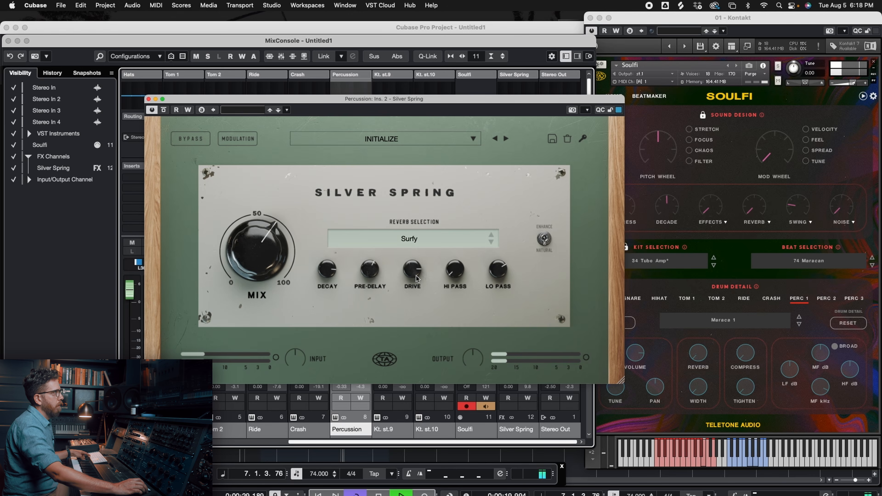
{"action": "left_click_drag", "start_coordinate": [417, 270], "coordinate": [418, 271]}
{"action": "left_click_drag", "start_coordinate": [497, 268], "coordinate": [497, 268]}
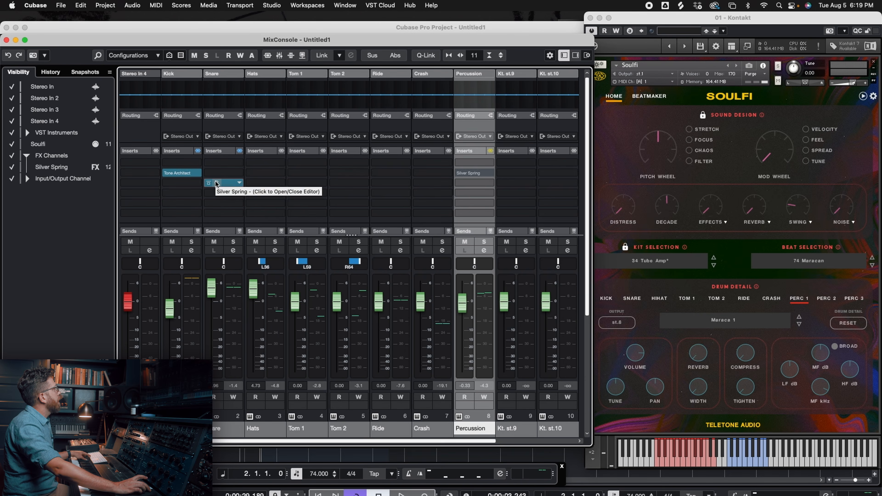
- Open the Snare channel's Silver Spring insert, audition the TrueVerb (Short) reverb and shorten its decay
{"action": "left_click", "coordinate": [217, 184]}
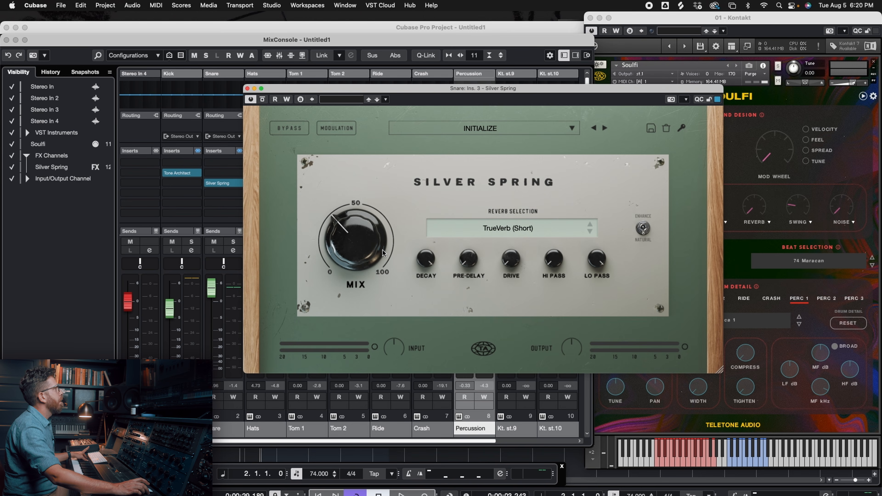
{"action": "key", "text": "space"}
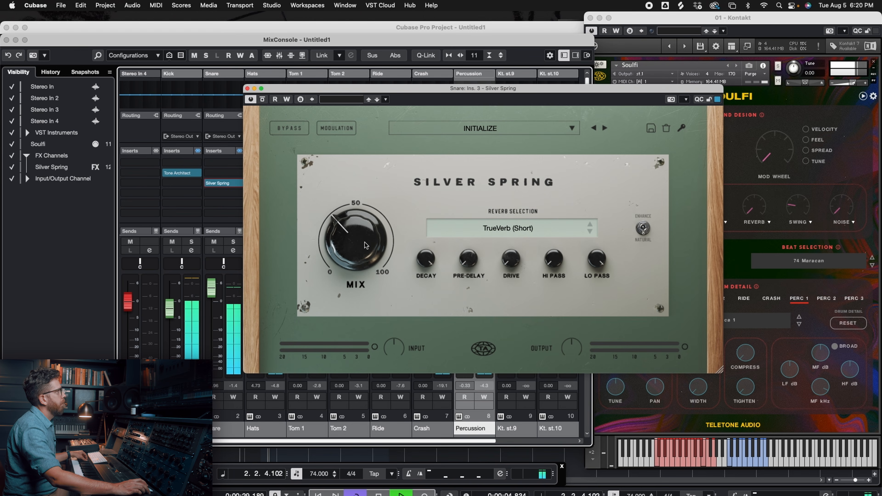
{"action": "key", "text": "space"}
{"action": "left_click", "coordinate": [430, 261]}
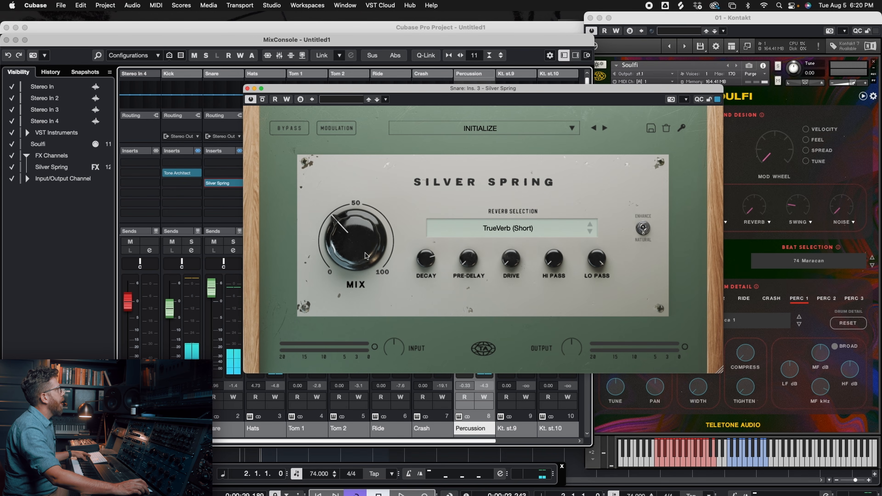
- Set the TrueVerb (Short) mix to about 60% during playback, lengthen the pre-delay and adjust the lo-pass filter
{"action": "key", "text": "space"}
{"action": "left_click_drag", "start_coordinate": [365, 253], "coordinate": [364, 235]}
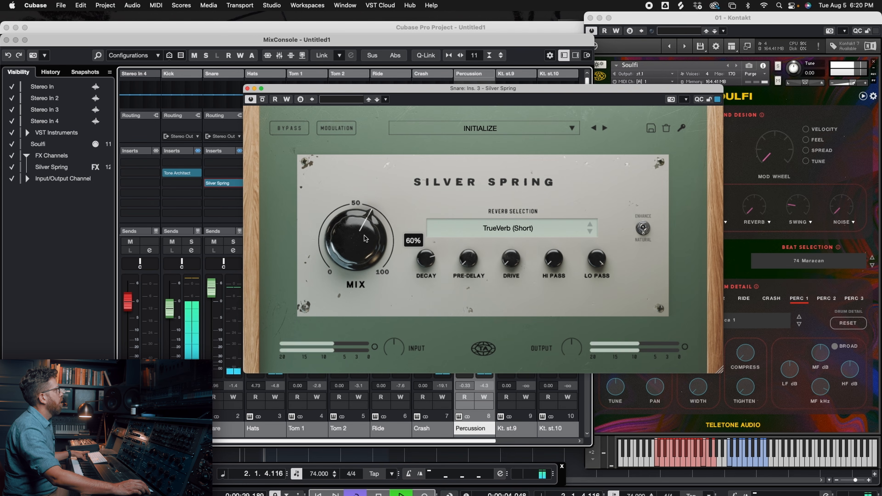
{"action": "left_click_drag", "start_coordinate": [427, 257], "coordinate": [472, 242]}
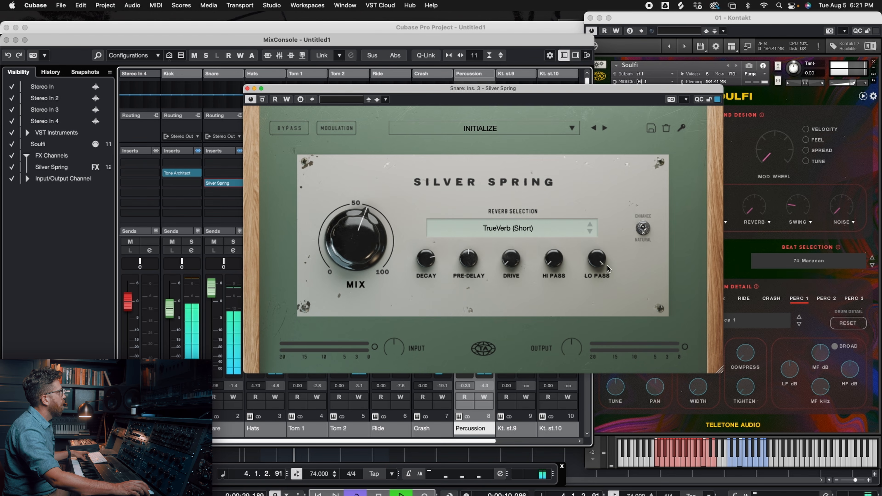
{"action": "mouse_move", "coordinate": [601, 256]}
{"action": "left_mouse_down"}
{"action": "mouse_move", "coordinate": [601, 274]}
{"action": "mouse_move", "coordinate": [601, 258]}
{"action": "left_mouse_up"}
{"action": "mouse_move", "coordinate": [364, 264]}
{"action": "left_mouse_down"}
{"action": "mouse_move", "coordinate": [360, 217]}
{"action": "mouse_move", "coordinate": [374, 265]}
{"action": "left_mouse_up"}
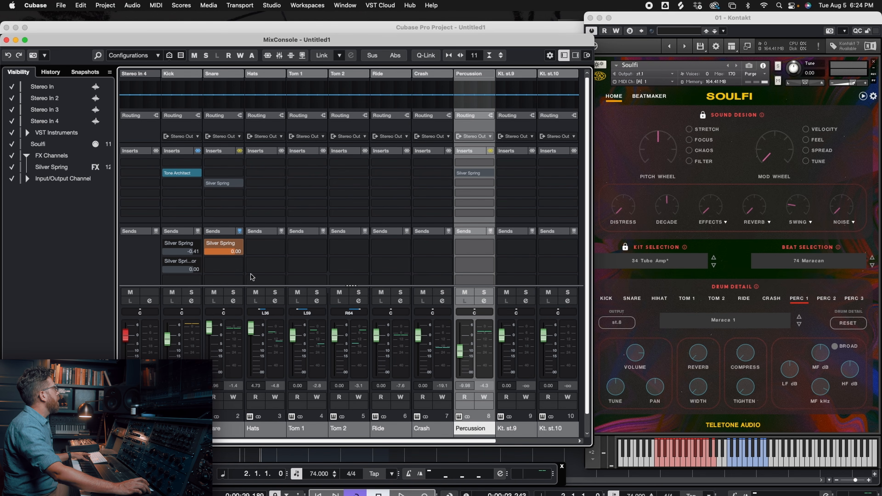
- Audition the loop with the snare's Silver Spring send active and inspect the reverb insert on the Silver Spring FX channel
{"action": "key", "text": "space"}
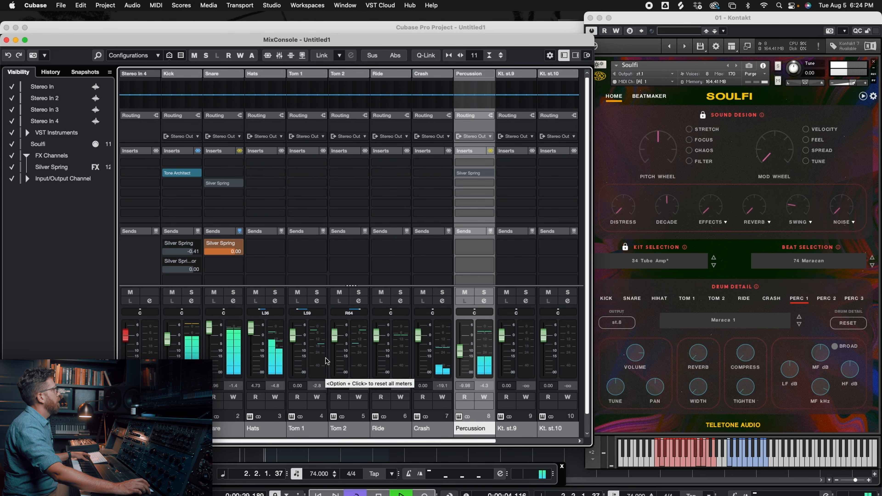
{"action": "key", "text": "space"}
{"action": "left_click_drag", "start_coordinate": [377, 443], "coordinate": [451, 443]}
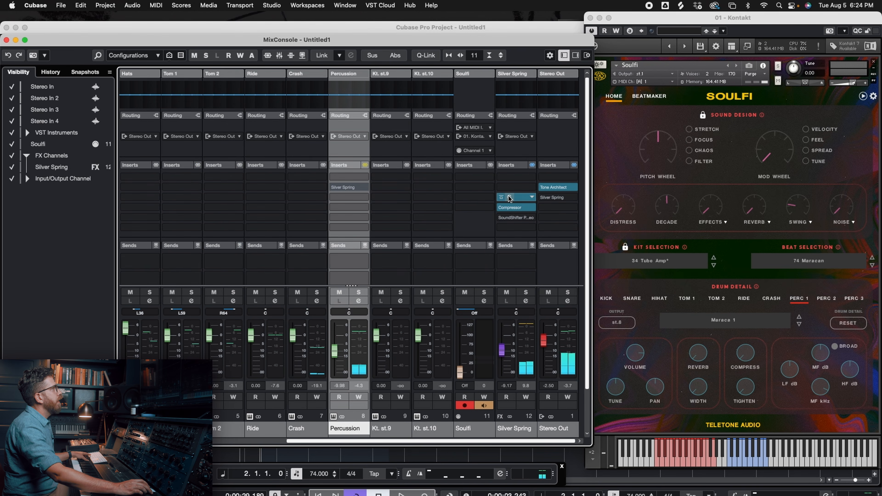
{"action": "left_click", "coordinate": [514, 198]}
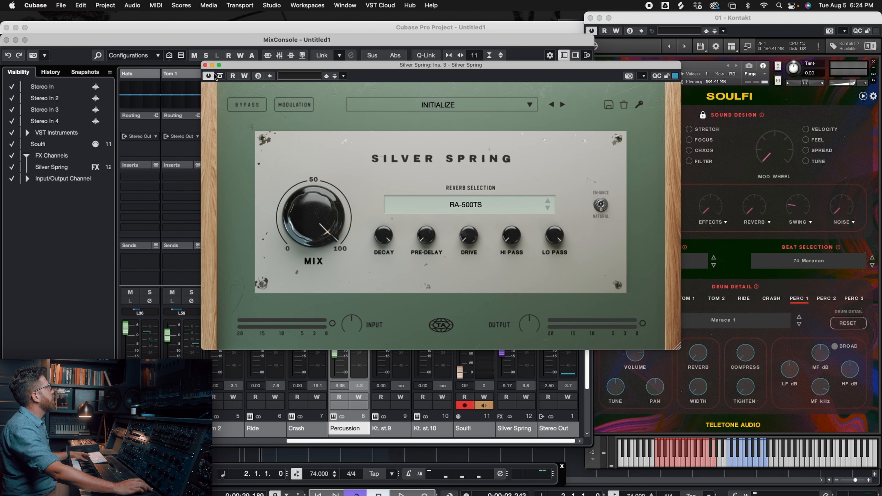
{"action": "left_click", "coordinate": [205, 66]}
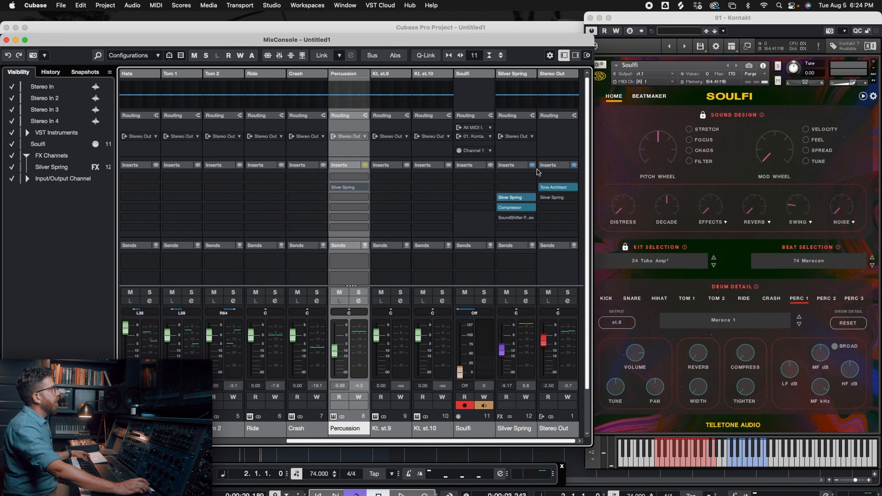
- Examine the settings of the Compressor insert that follows the reverb on the Silver Spring FX channel
{"action": "left_click", "coordinate": [510, 208]}
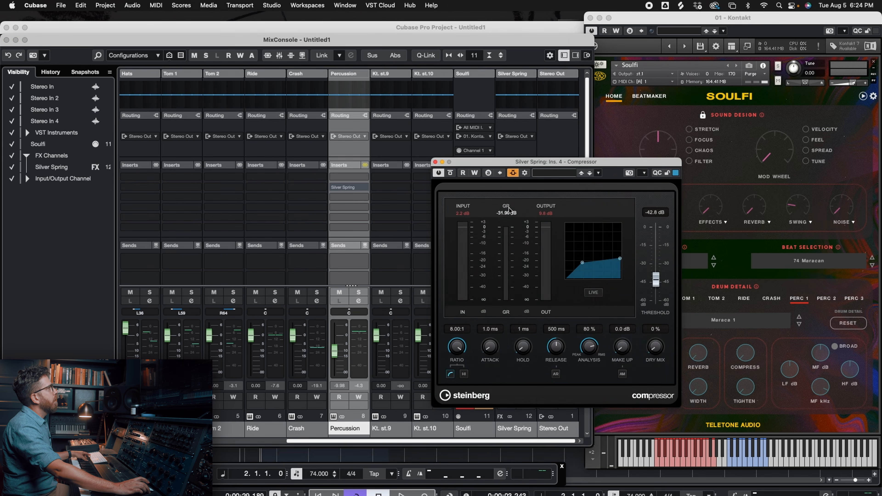
{"action": "left_click", "coordinate": [436, 162]}
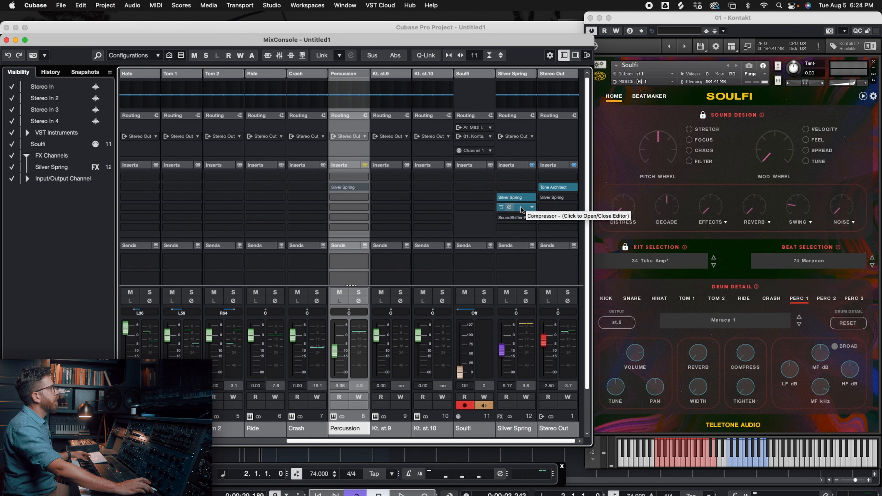
{"action": "left_click", "coordinate": [512, 207]}
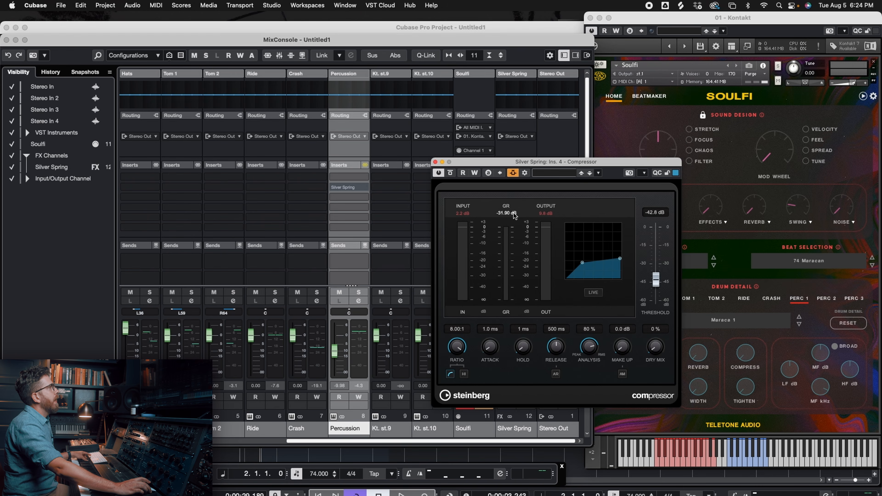
{"action": "left_click", "coordinate": [435, 162]}
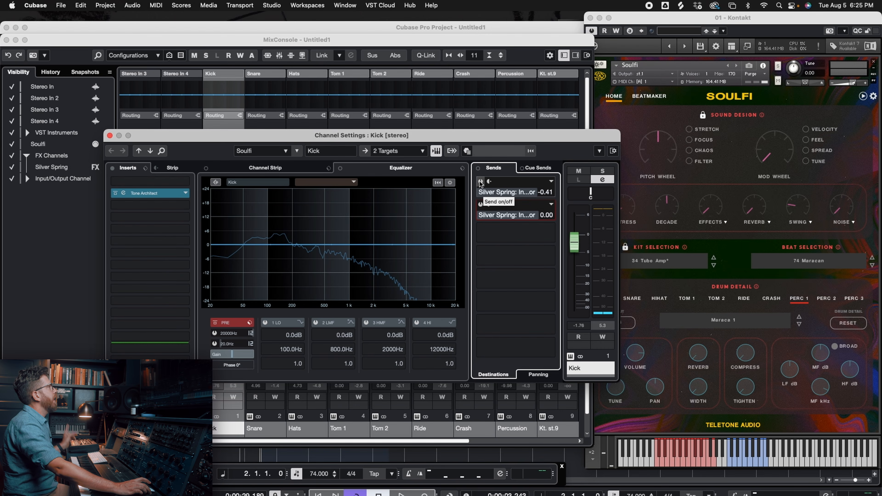
- Turn on the Kick channel's -0.41 dB send to the Silver Spring FX channel's insert and close the channel settings
{"action": "left_click", "coordinate": [480, 182]}
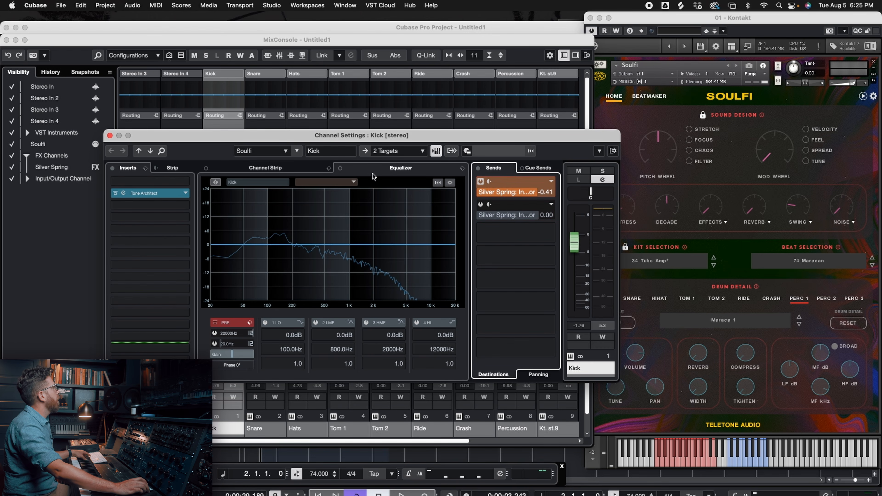
{"action": "left_click", "coordinate": [110, 136]}
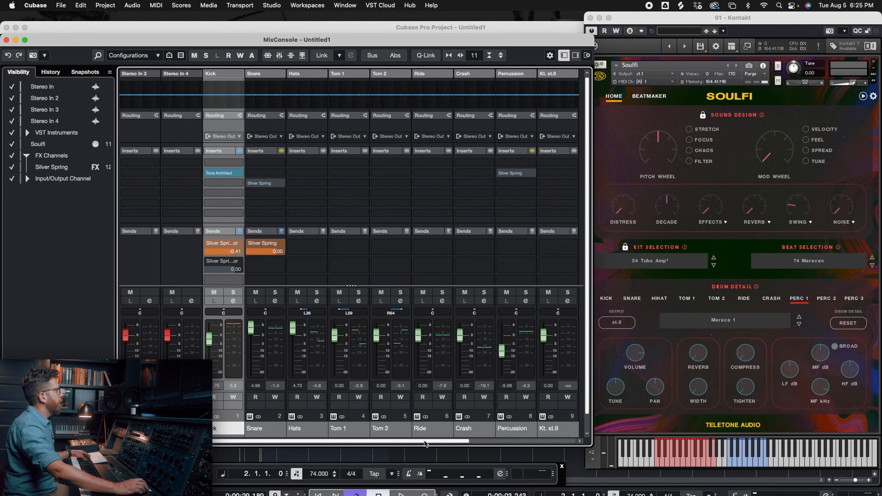
- Play the loop and set the Silver Spring FX channel's fader to -2.76 dB
{"action": "key", "text": "space"}
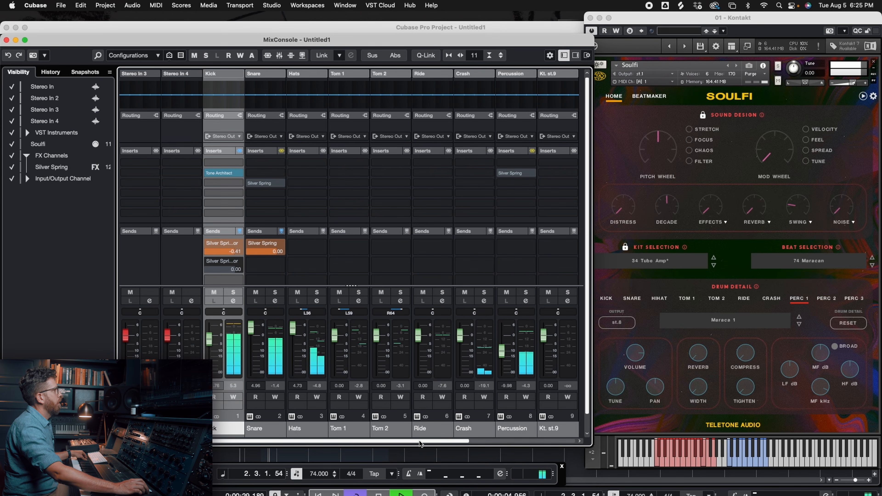
{"action": "scroll", "coordinate": [420, 444], "scroll_direction": "right", "scroll_amount": 5}
{"action": "left_click_drag", "start_coordinate": [502, 350], "coordinate": [506, 345]}
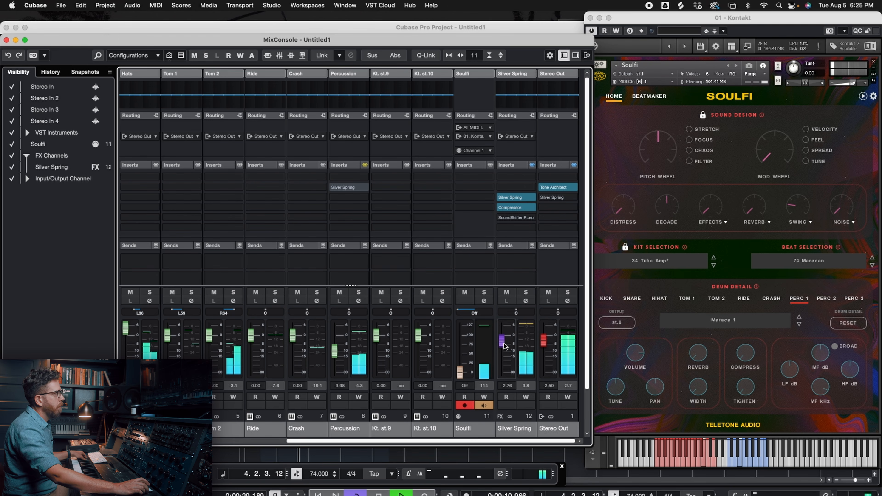
- Try the O-11 reverb in the Silver Spring insert on the FX channel and audition the loop
{"action": "left_click", "coordinate": [508, 208]}
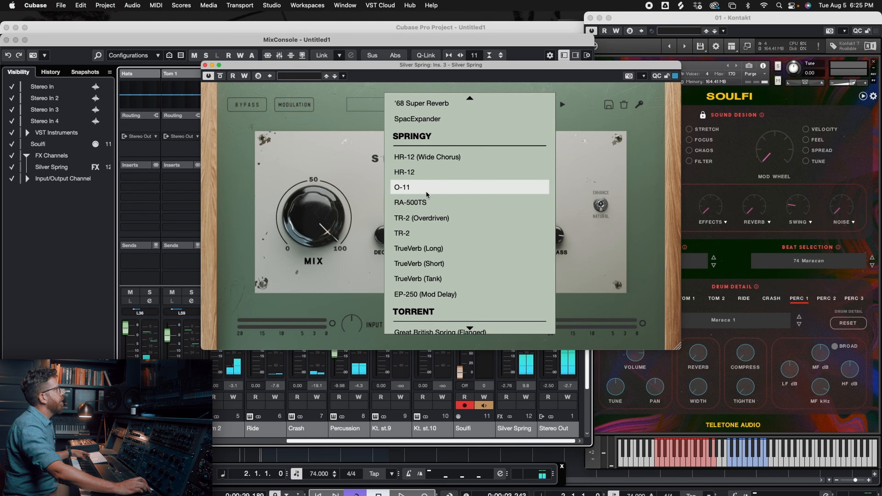
{"action": "left_click", "coordinate": [436, 188]}
{"action": "key", "text": "space"}
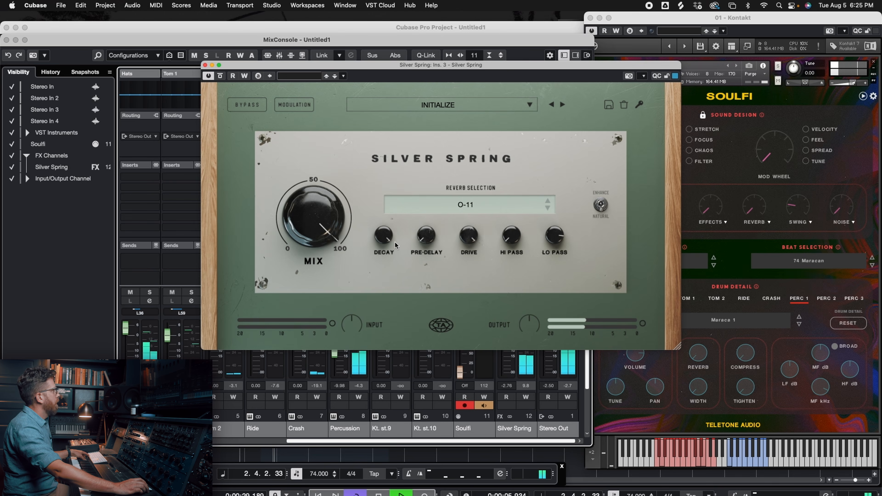
- Move the Silver Spring window off the FX channel and raise that channel's fader to 1.71 dB while auditioning the loop
{"action": "left_click_drag", "start_coordinate": [490, 79], "coordinate": [286, 97]}
{"action": "key", "text": "space"}
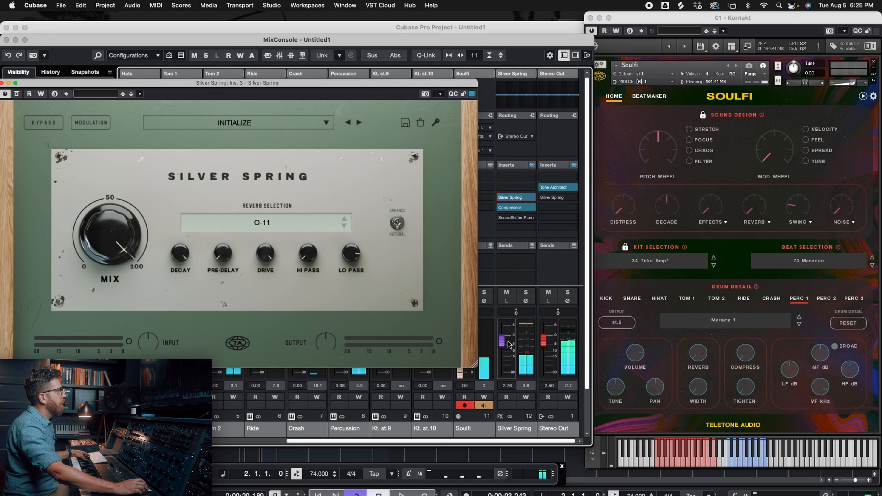
{"action": "left_click_drag", "start_coordinate": [502, 347], "coordinate": [504, 340]}
{"action": "key", "text": "space"}
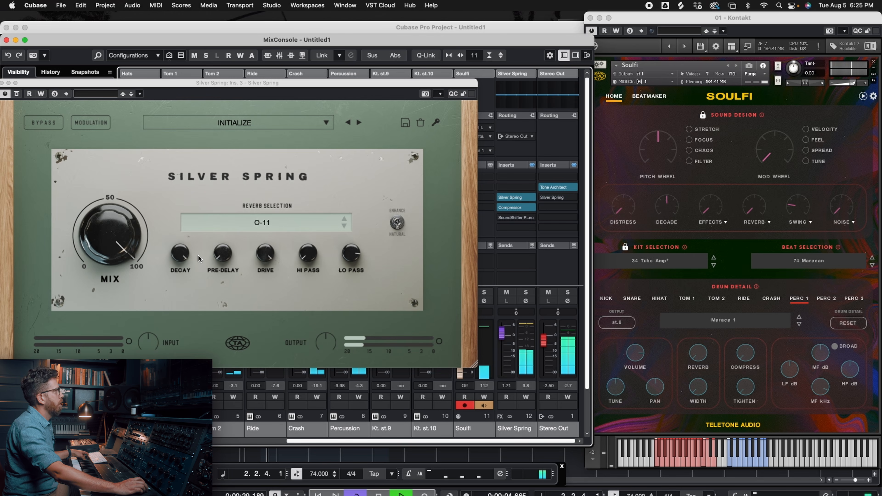
{"action": "key", "text": "space"}
- Try the TrueVerb (Long) reverb in the FX channel's Silver Spring insert and audition the loop
{"action": "left_click", "coordinate": [297, 224]}
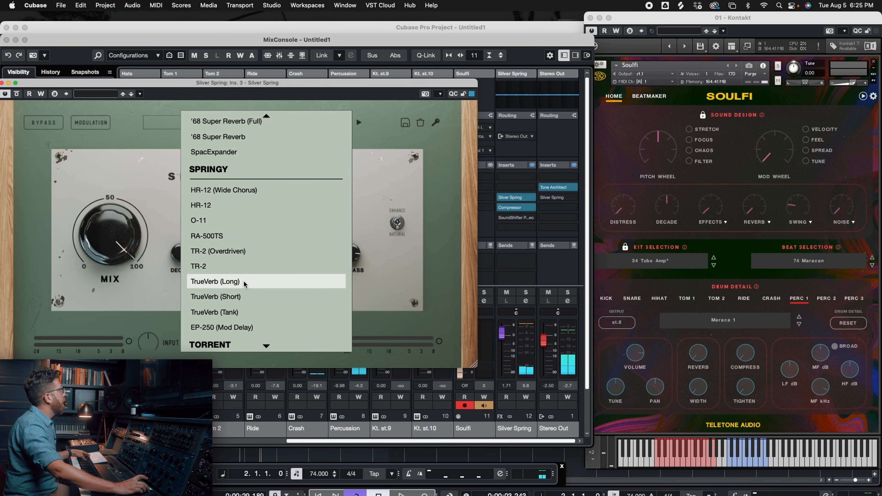
{"action": "left_click", "coordinate": [245, 282]}
{"action": "key", "text": "space"}
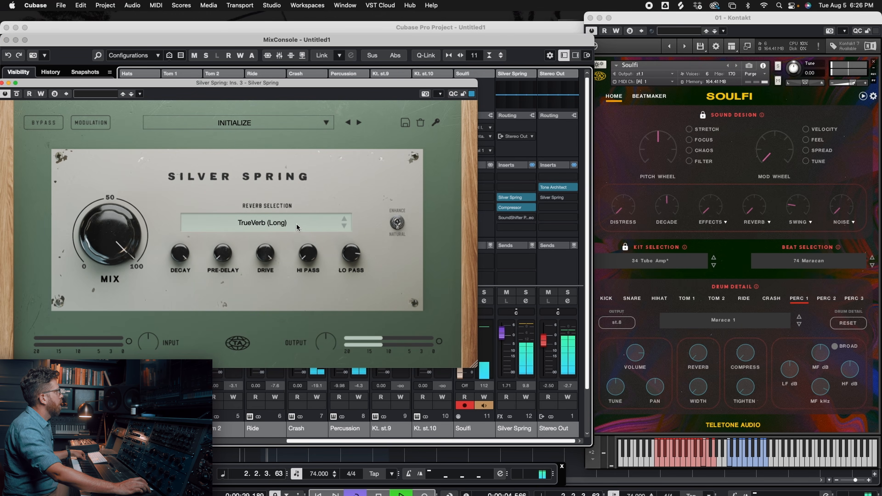
{"action": "mouse_move", "coordinate": [311, 257]}
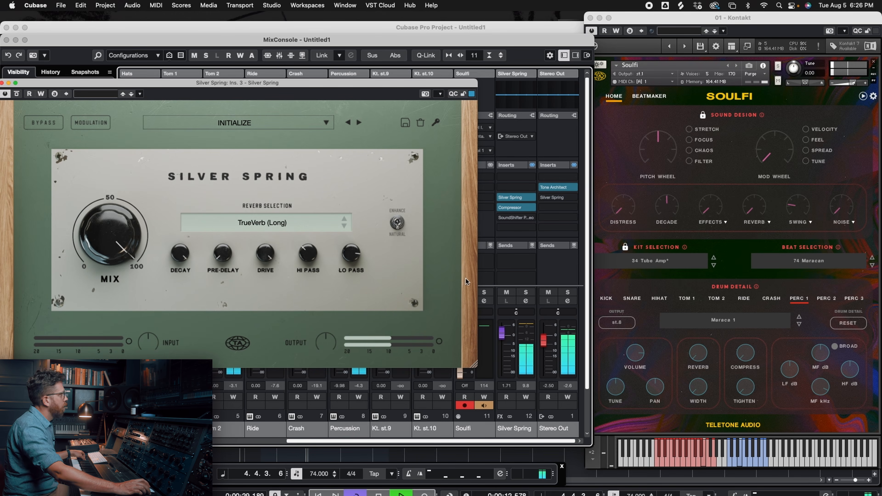
{"action": "left_click", "coordinate": [513, 207]}
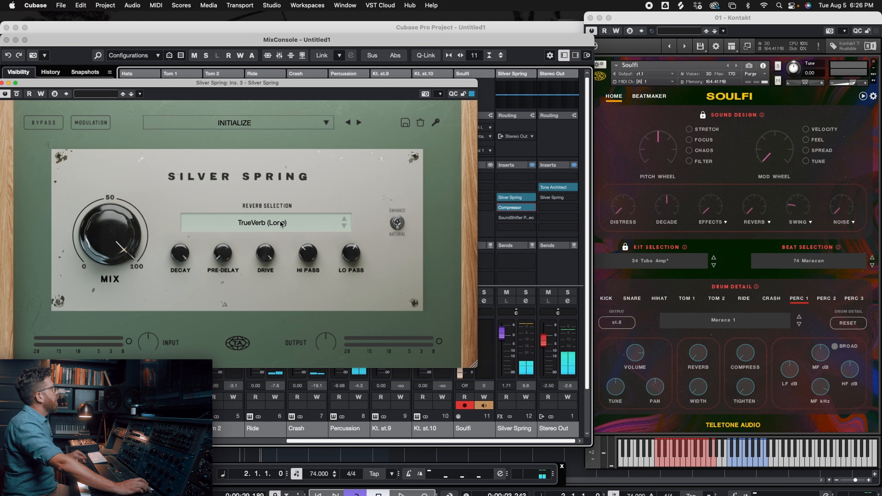
- Audition the Torrent reverbs Great British Spring (Flanged), Kitchen Sink, RA-500 (Slow) and TR-2 (Mod Delay) on the FX channel
{"action": "left_click", "coordinate": [282, 223]}
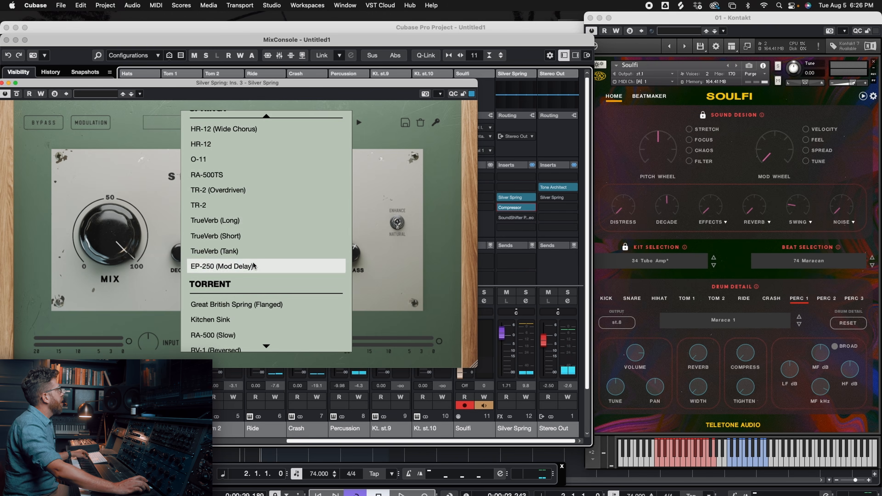
{"action": "scroll", "coordinate": [254, 263], "scroll_direction": "down", "scroll_amount": 2}
{"action": "scroll", "coordinate": [254, 263], "scroll_direction": "down", "scroll_amount": 1}
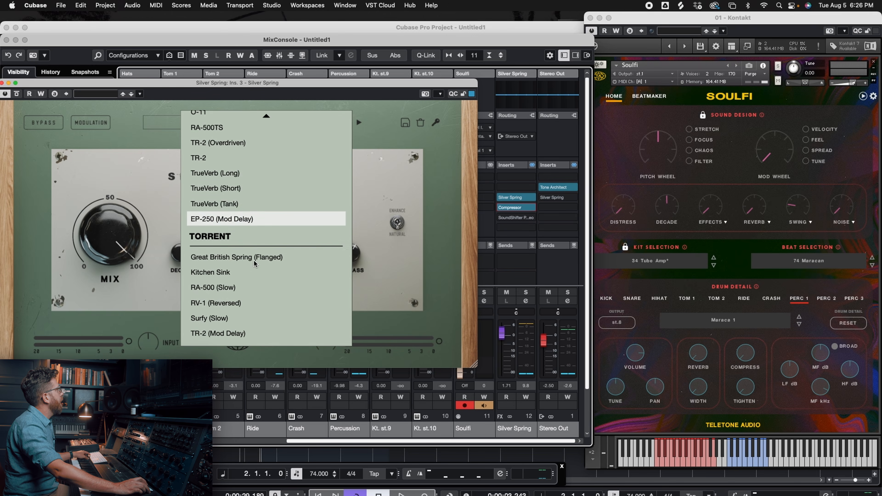
{"action": "left_click", "coordinate": [280, 258]}
{"action": "key", "text": "space"}
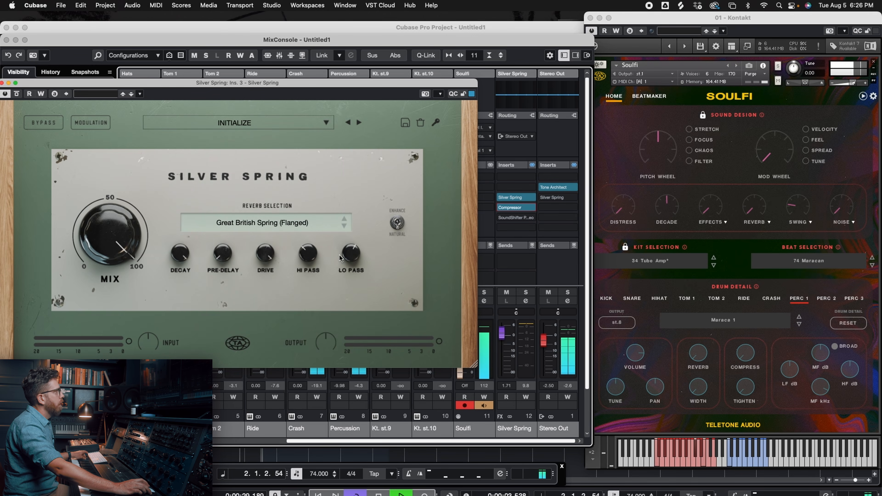
{"action": "left_click", "coordinate": [344, 225]}
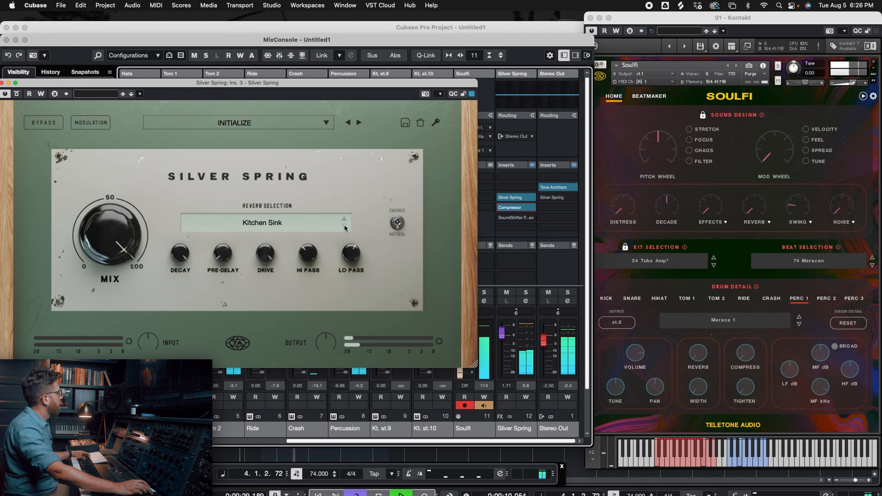
{"action": "left_click", "coordinate": [343, 226]}
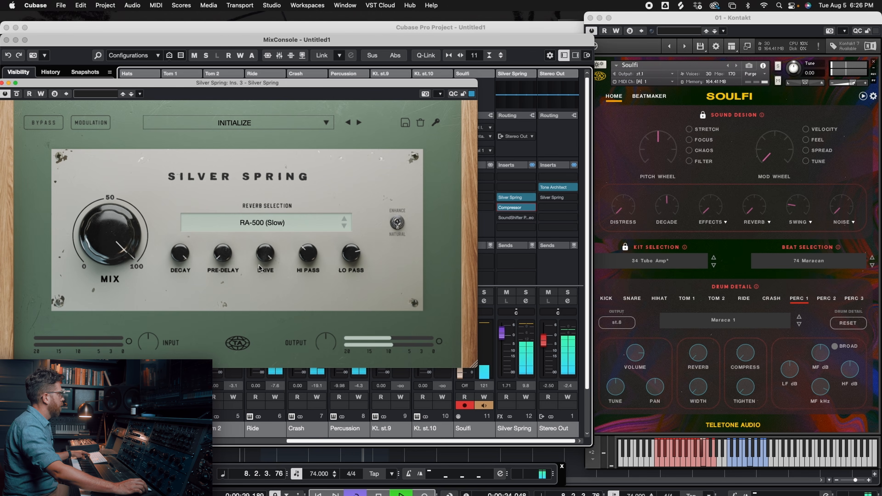
{"action": "left_click", "coordinate": [290, 223]}
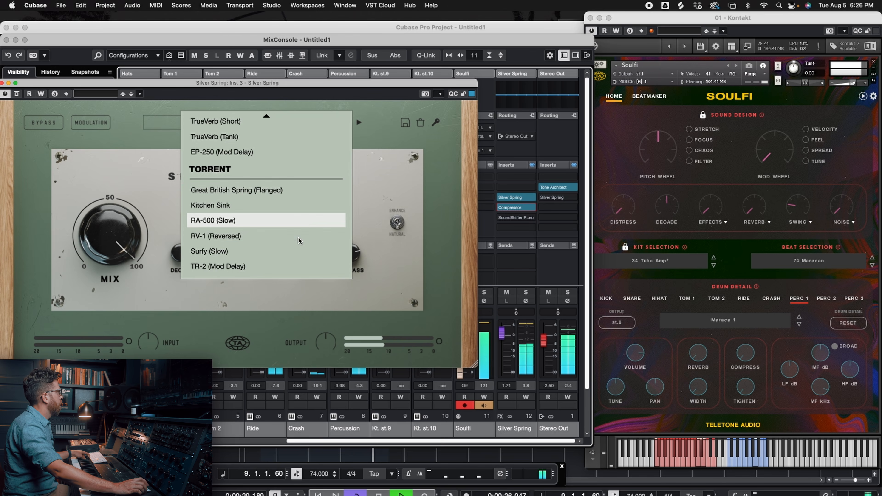
{"action": "left_click", "coordinate": [239, 268]}
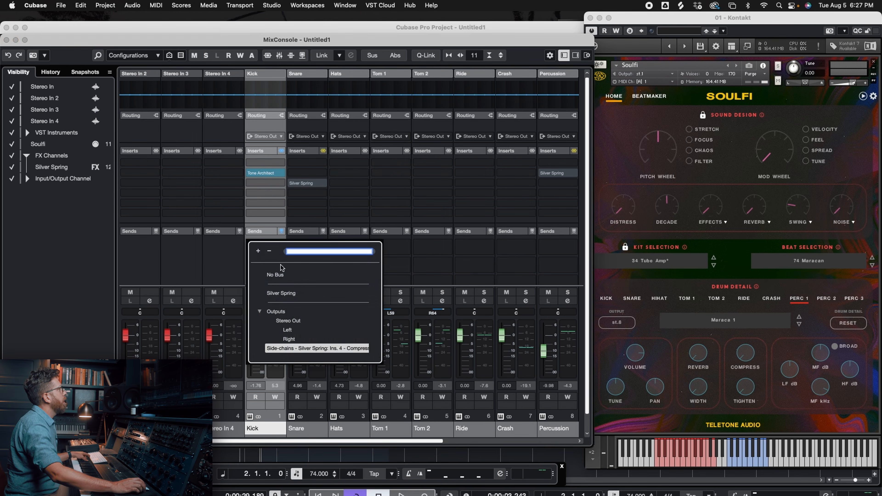
- Route the Kick's first send to the Silver Spring FX channel and its second to the side-chain of that channel's Compressor
{"action": "left_click", "coordinate": [281, 293]}
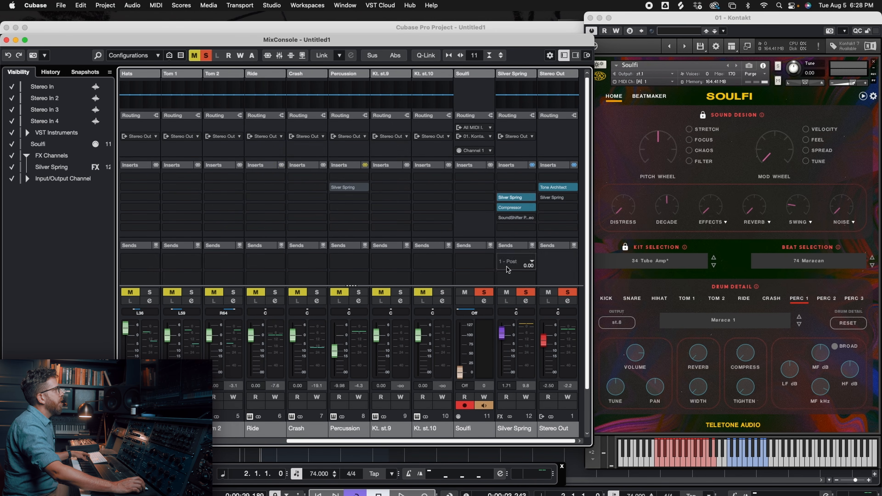
{"action": "scroll", "coordinate": [448, 434], "scroll_direction": "left", "scroll_amount": 4}
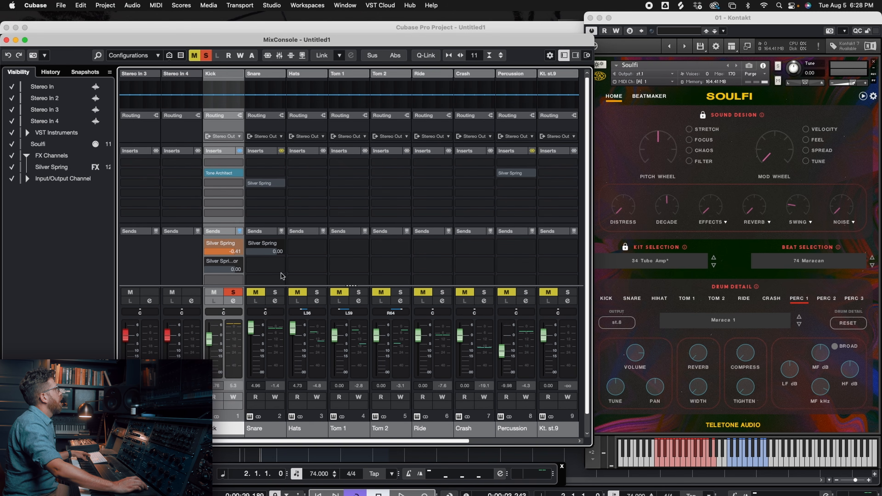
{"action": "left_click", "coordinate": [233, 300]}
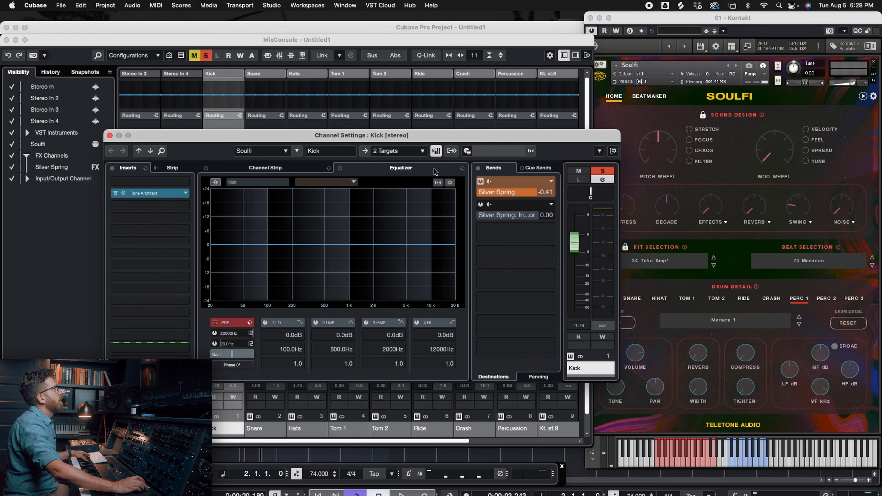
{"action": "left_click", "coordinate": [497, 215]}
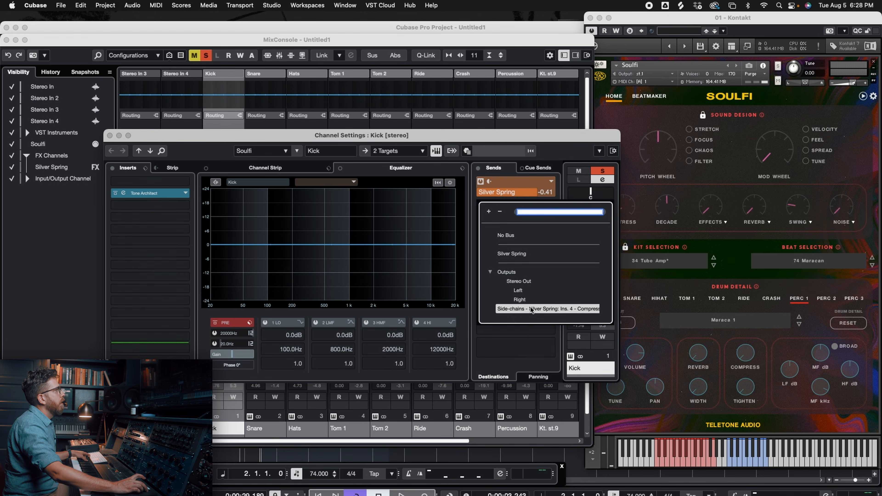
{"action": "left_click", "coordinate": [531, 310]}
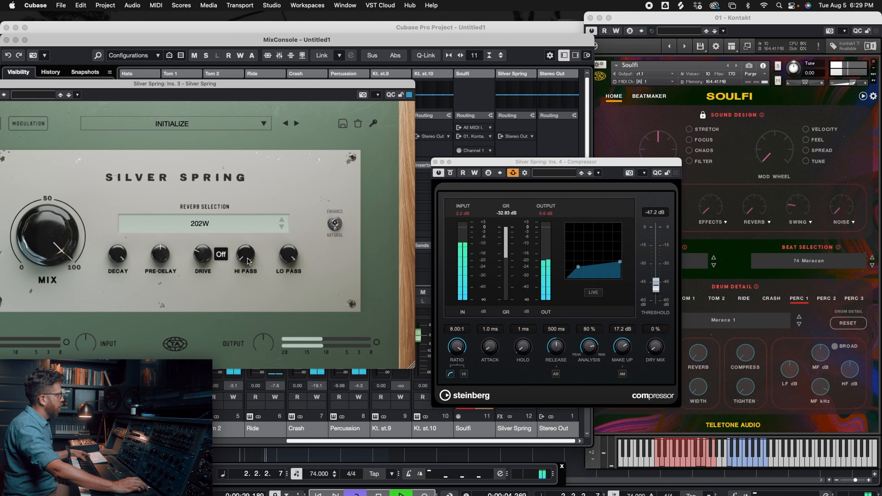
- Switch the FX channel's Silver Spring reverb to EP-250, raising the hi-pass and lowering the drive during playback
{"action": "left_click_drag", "start_coordinate": [247, 258], "coordinate": [247, 245]}
{"action": "left_click", "coordinate": [282, 227]}
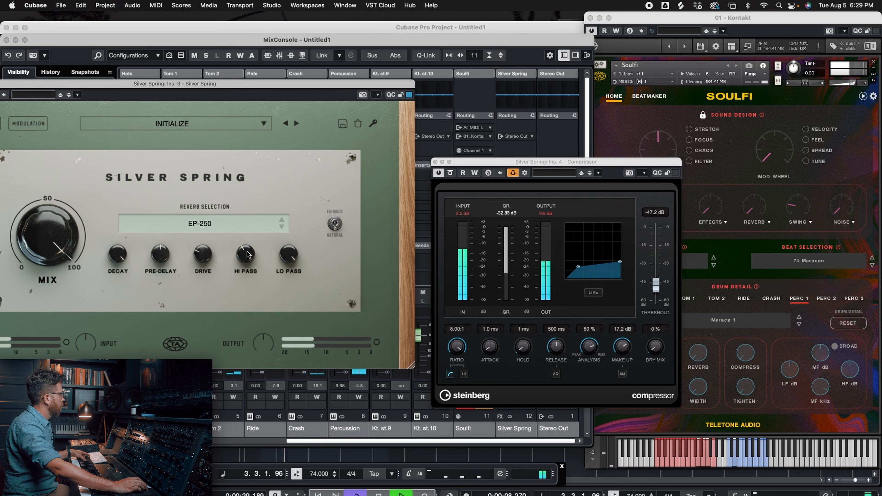
{"action": "left_click_drag", "start_coordinate": [205, 256], "coordinate": [206, 263]}
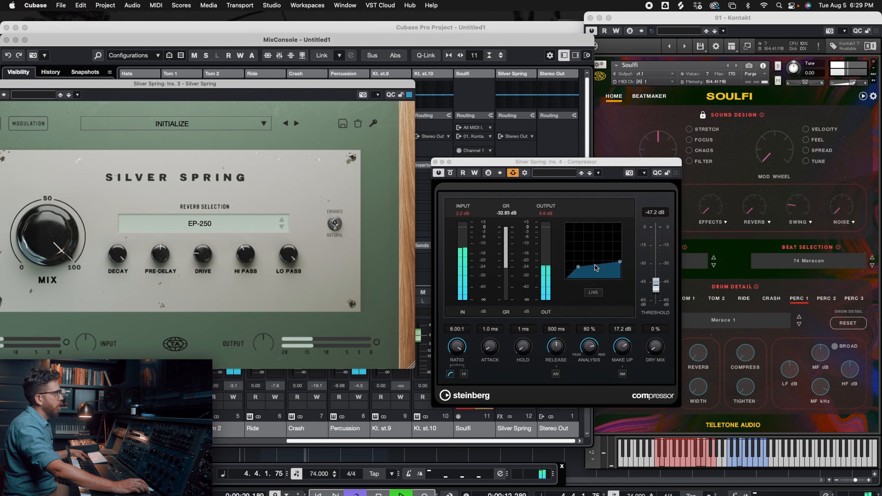
- Lower the Compressor's make-up gain and bring the whole Silver Spring window into view in front of it, ending playback
{"action": "left_click_drag", "start_coordinate": [622, 346], "coordinate": [626, 369]}
{"action": "left_click", "coordinate": [346, 83]}
{"action": "left_click_drag", "start_coordinate": [346, 82], "coordinate": [576, 88]}
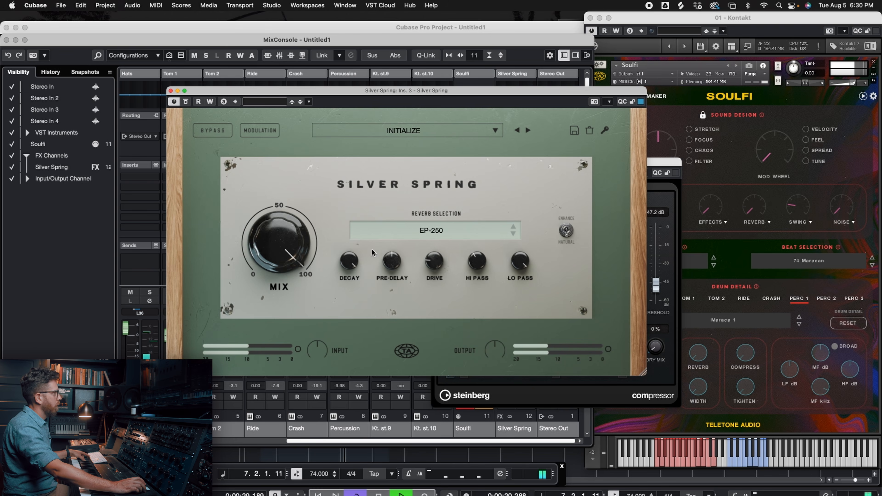
{"action": "key", "text": "space"}
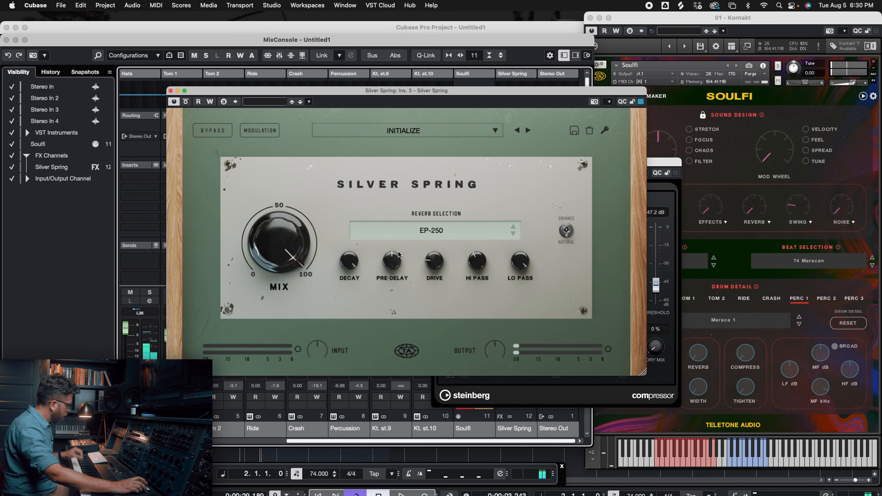